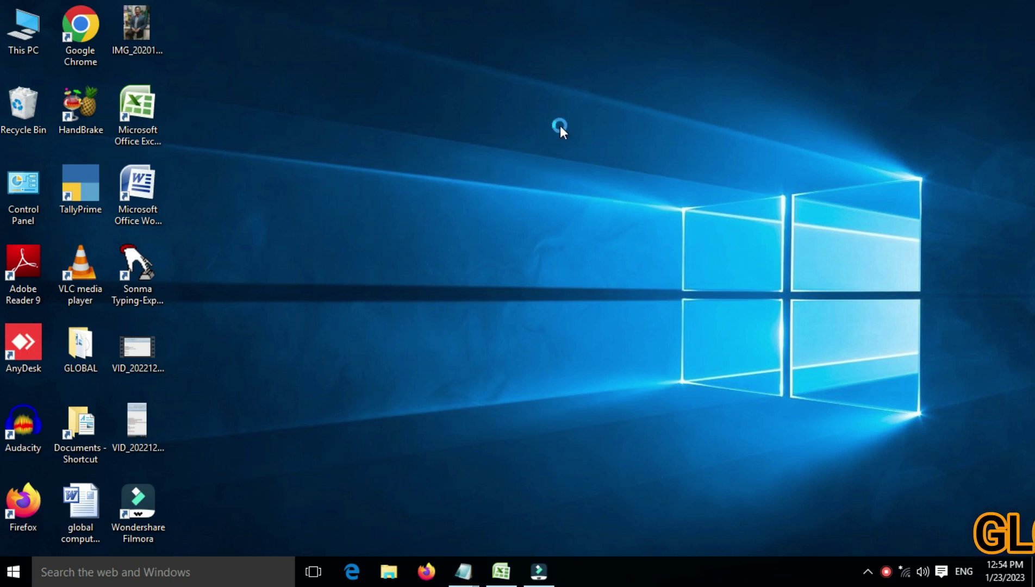
Step: Refresh the desktop twice from its right-click menu
right_click(560, 125)
click(586, 172)
right_click(526, 155)
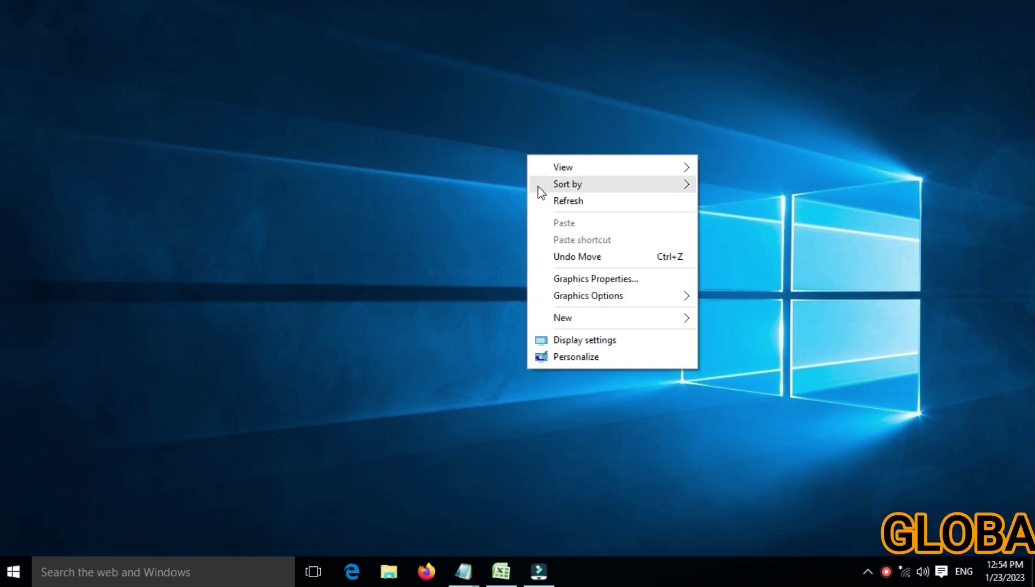
click(556, 203)
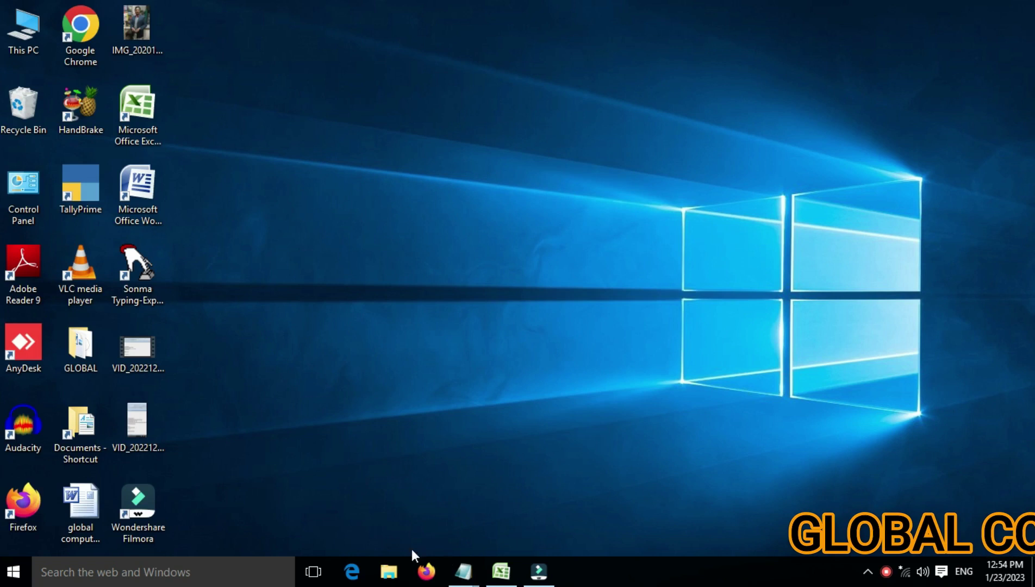
Step: Bring the INT workbook forward and drop down the View tab's Macros list
click(501, 571)
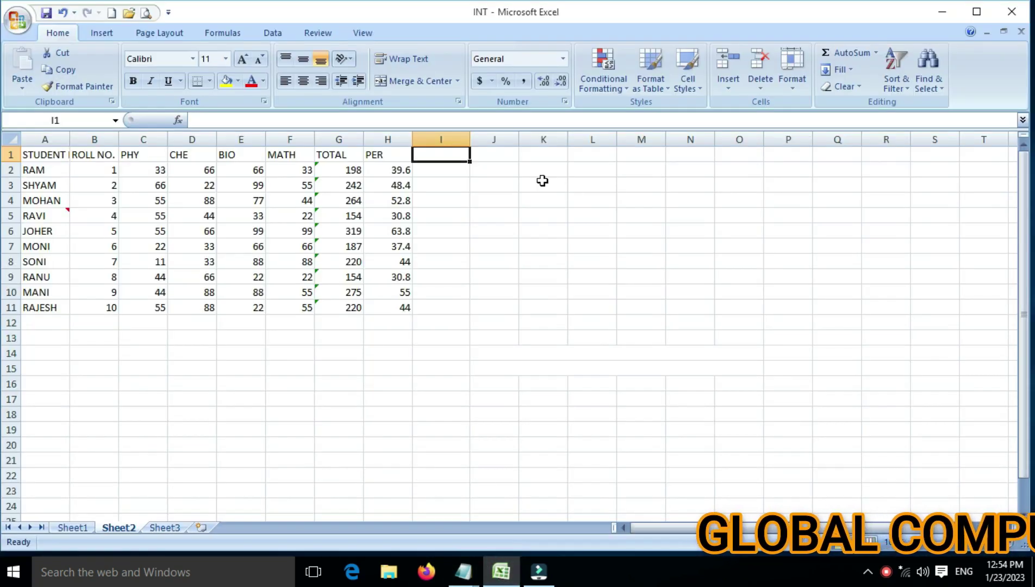
click(360, 34)
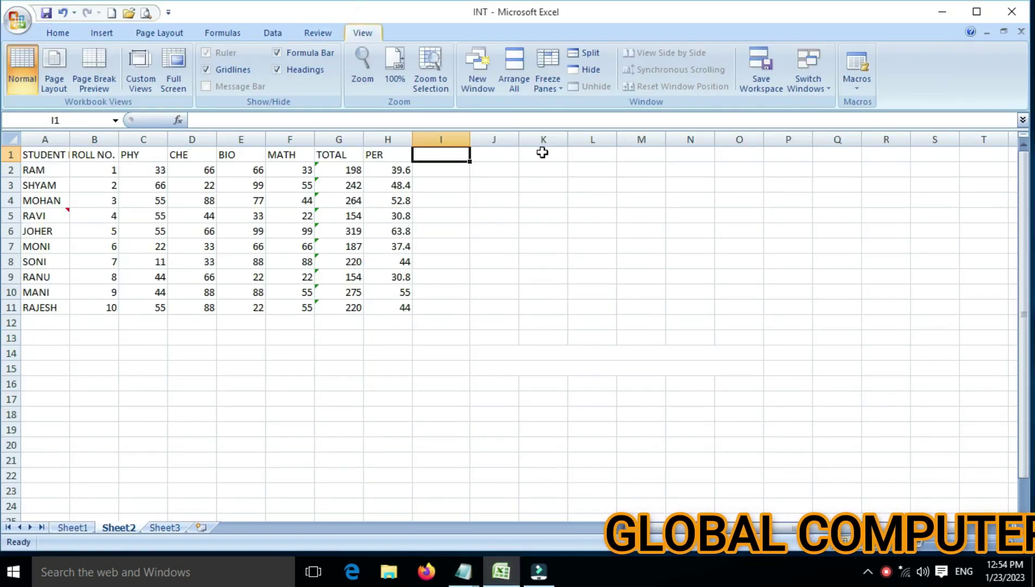
click(860, 89)
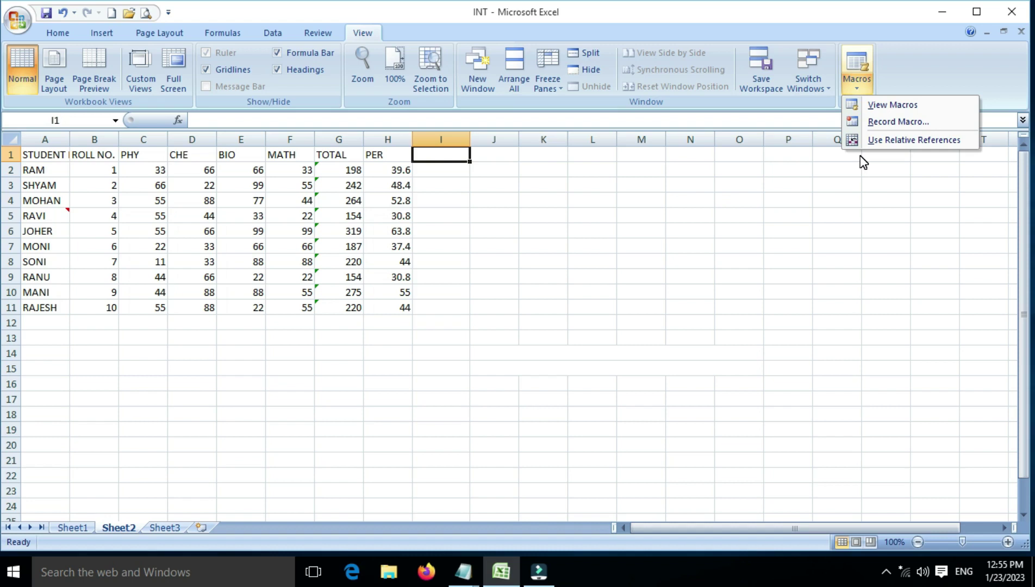
Step: Start recording macro GLO with shortcut Ctrl+Shift+V, stored in This Workbook
click(642, 239)
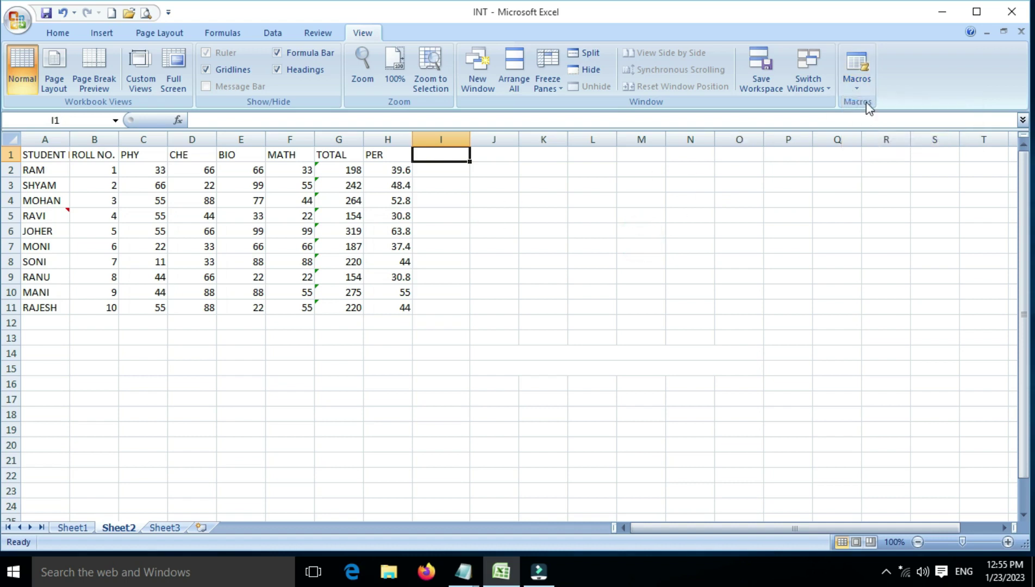
click(864, 87)
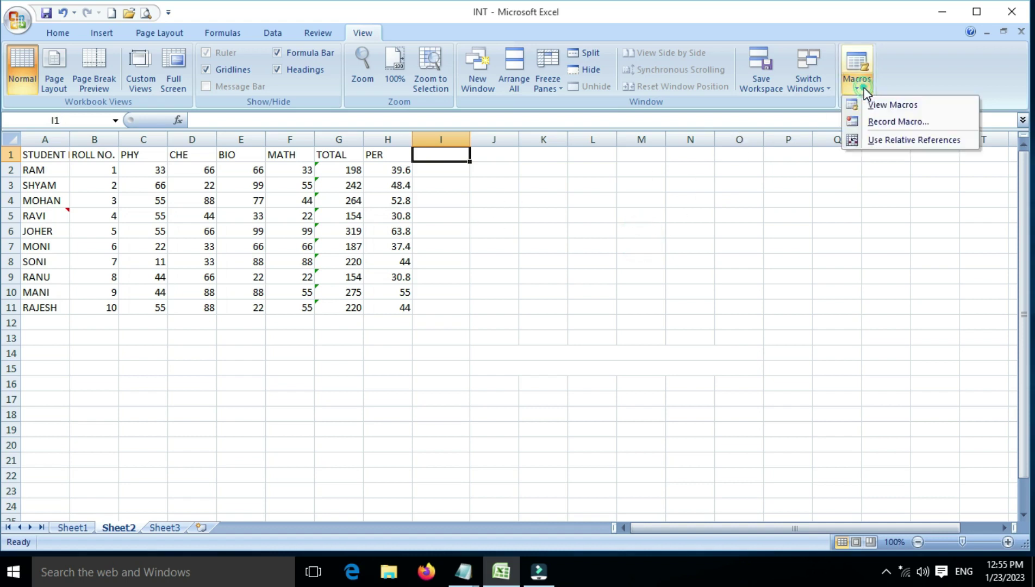
click(883, 125)
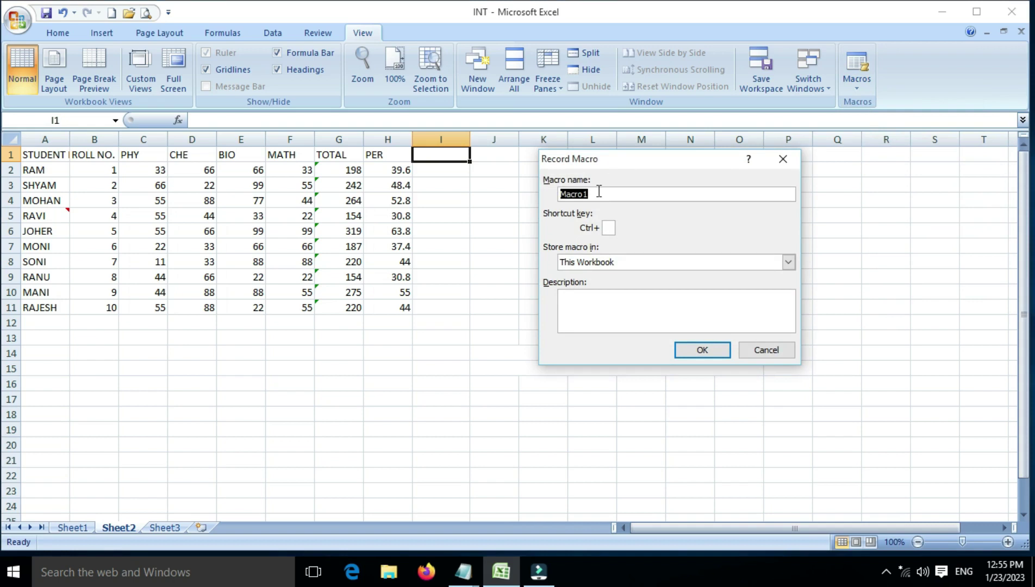
key(BackSpace)
text(GLO)
click(609, 227)
text(V)
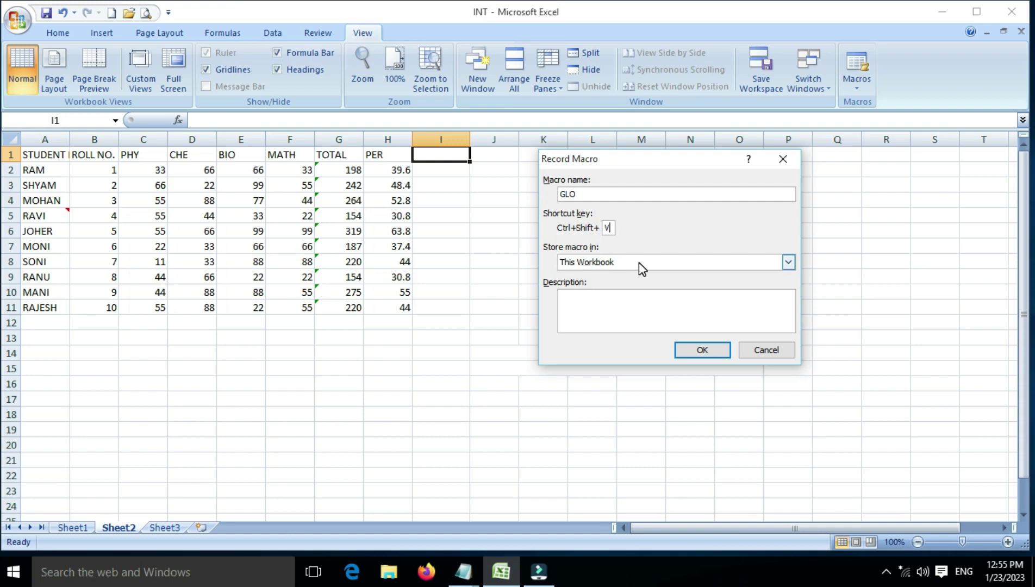
click(654, 262)
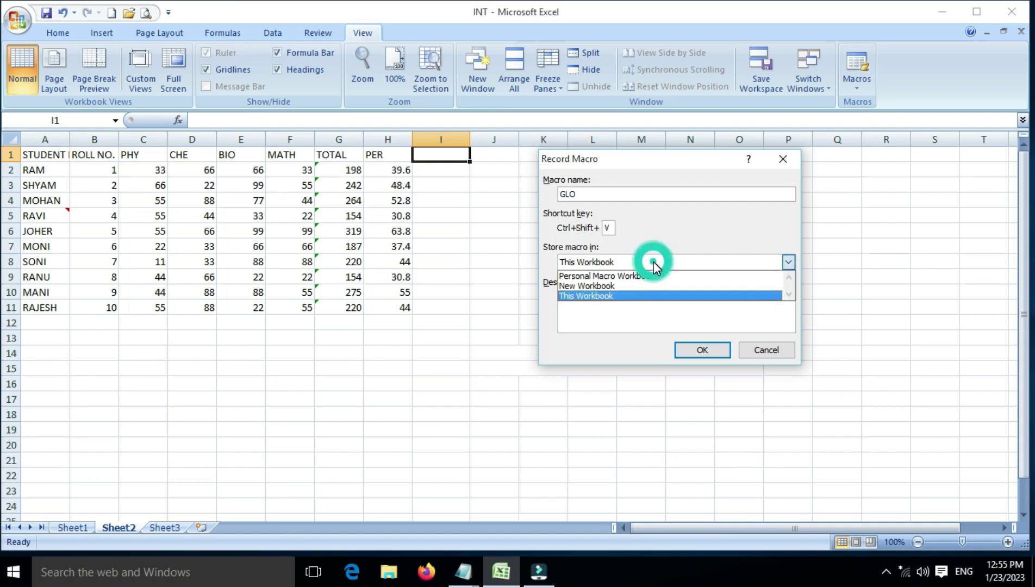
click(632, 296)
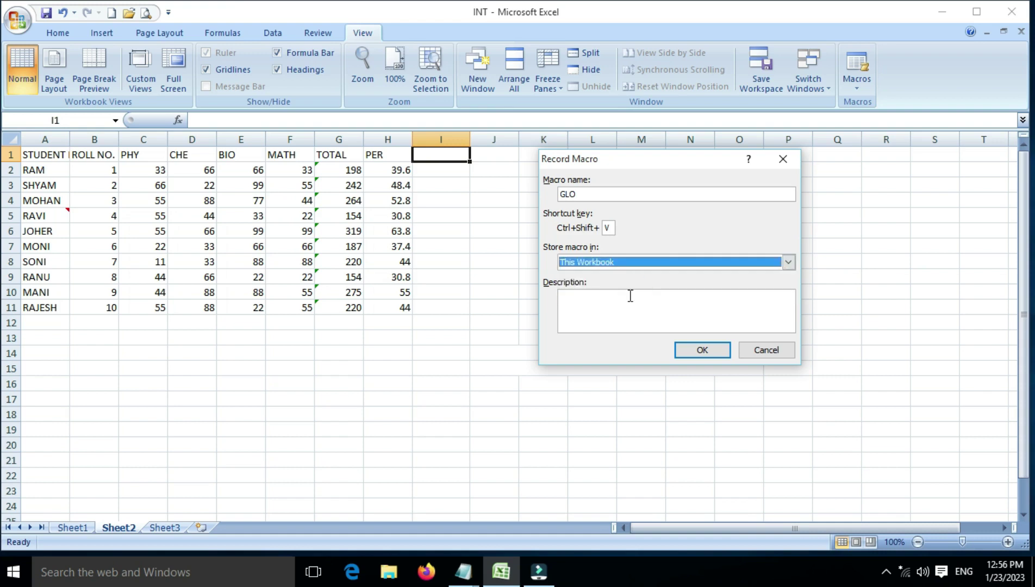
click(580, 304)
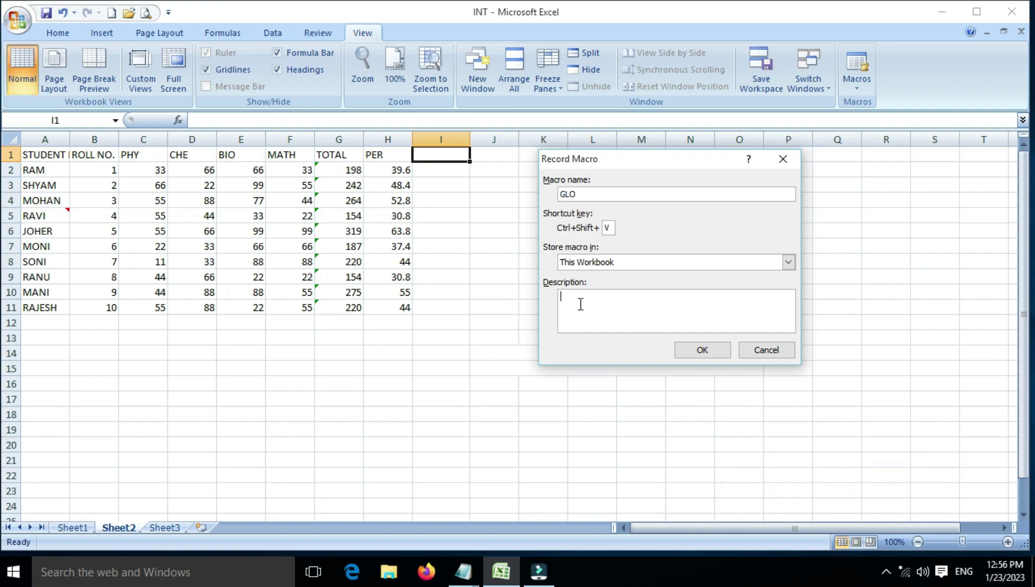
click(703, 352)
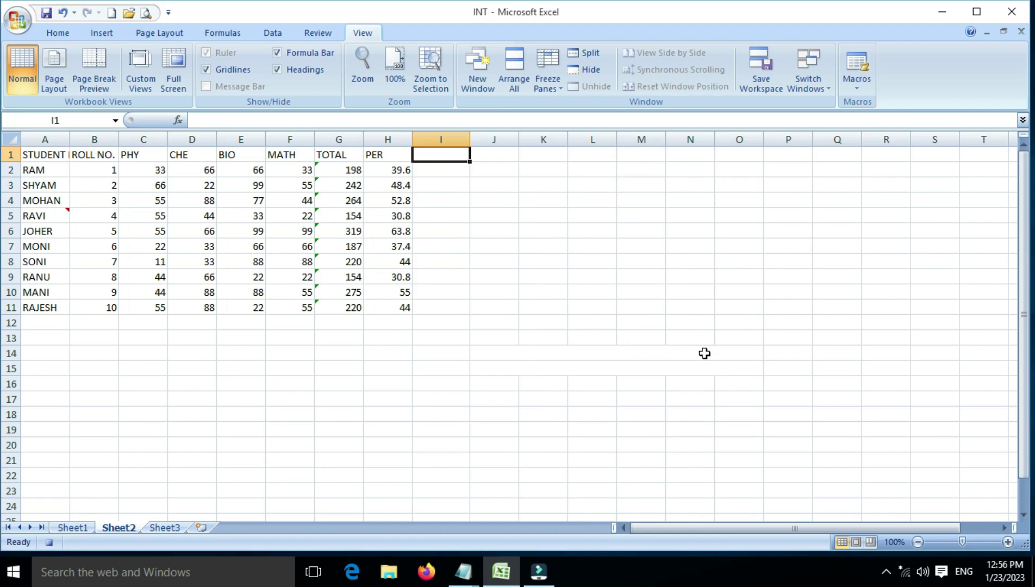
Step: Insert a blank sheet row above the headings, after undoing a misplaced row at D2
click(199, 174)
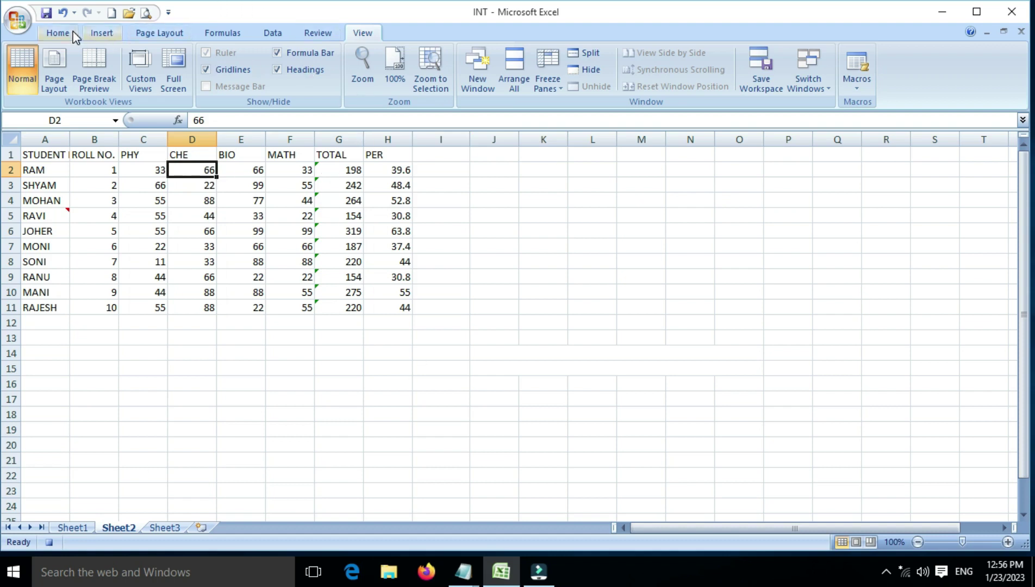
click(58, 33)
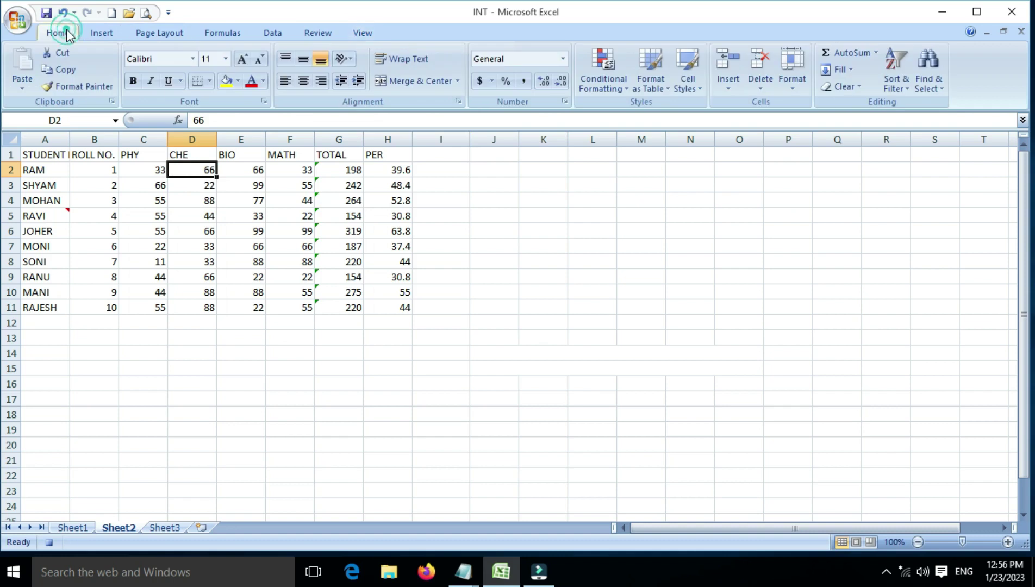
click(729, 87)
click(745, 124)
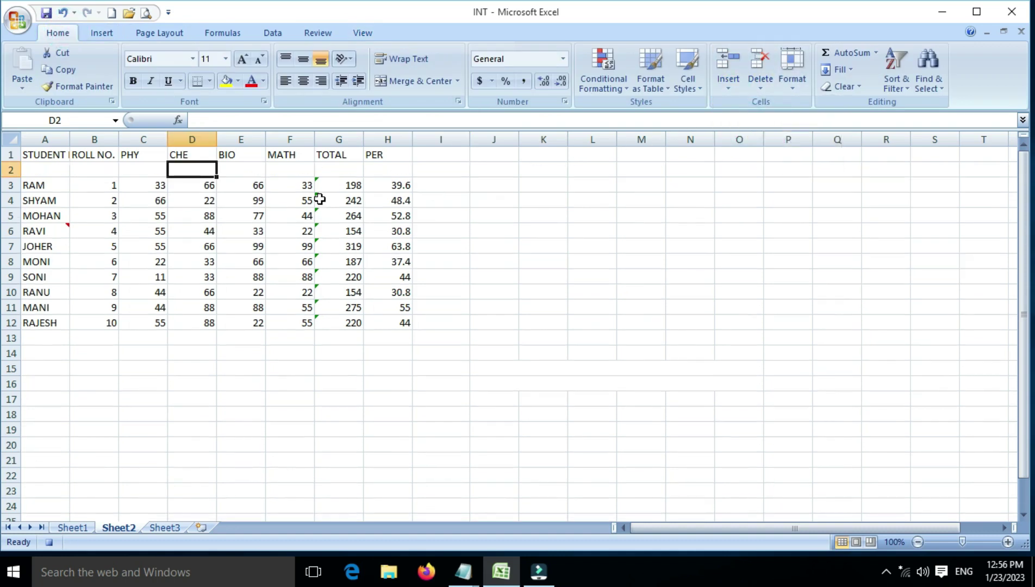
key(ctrl+z)
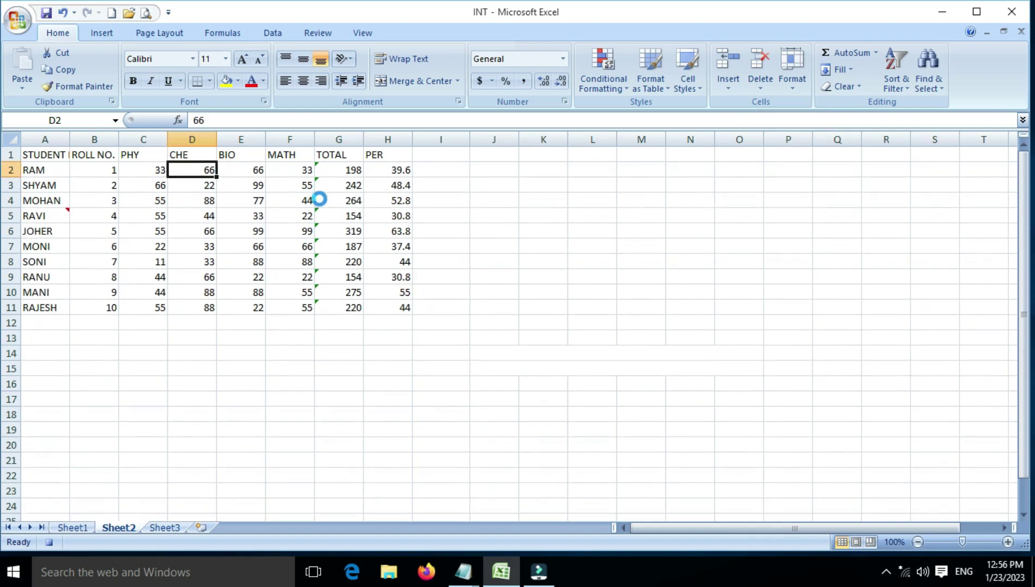
click(260, 156)
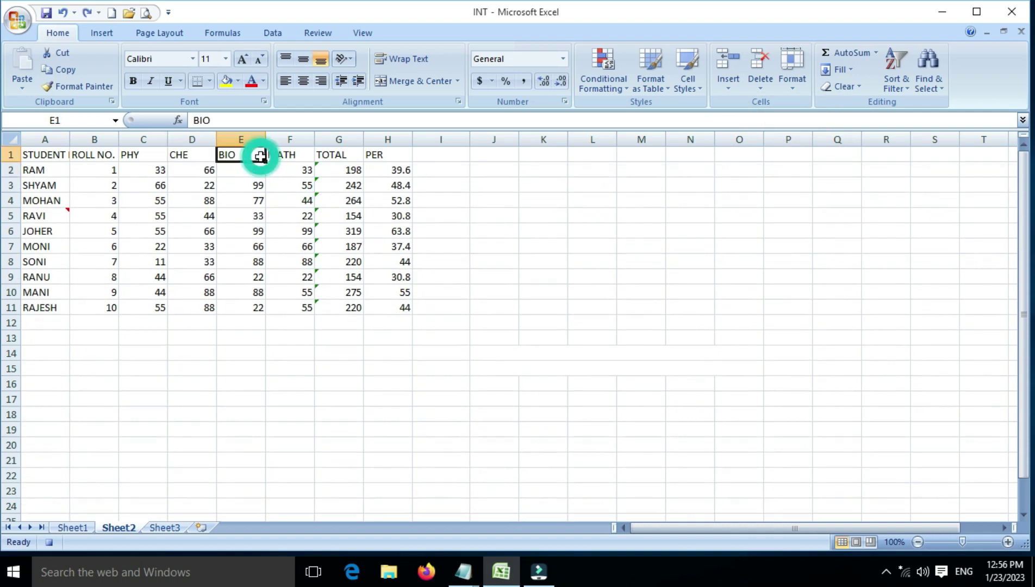
click(726, 85)
click(751, 124)
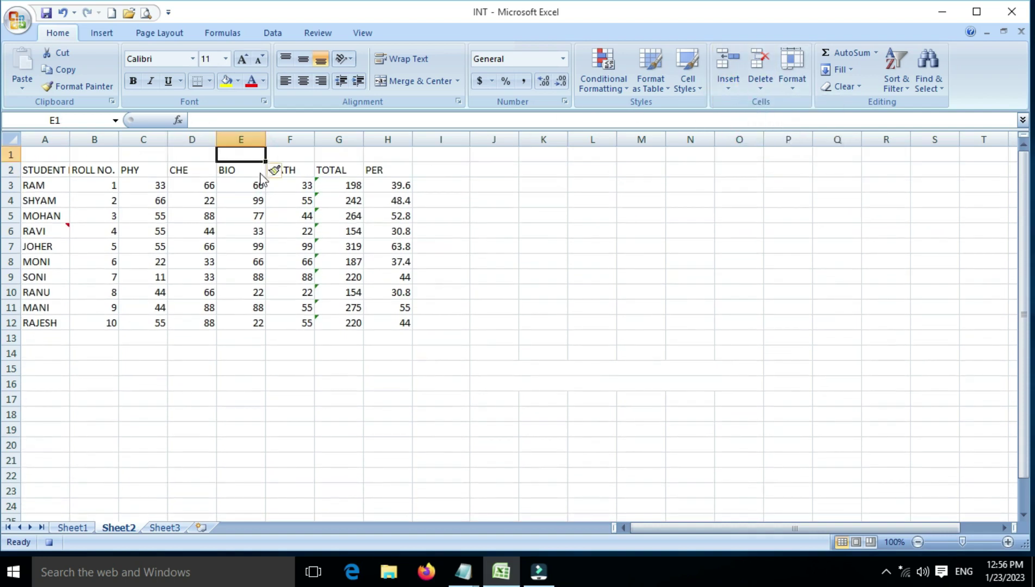
click(165, 156)
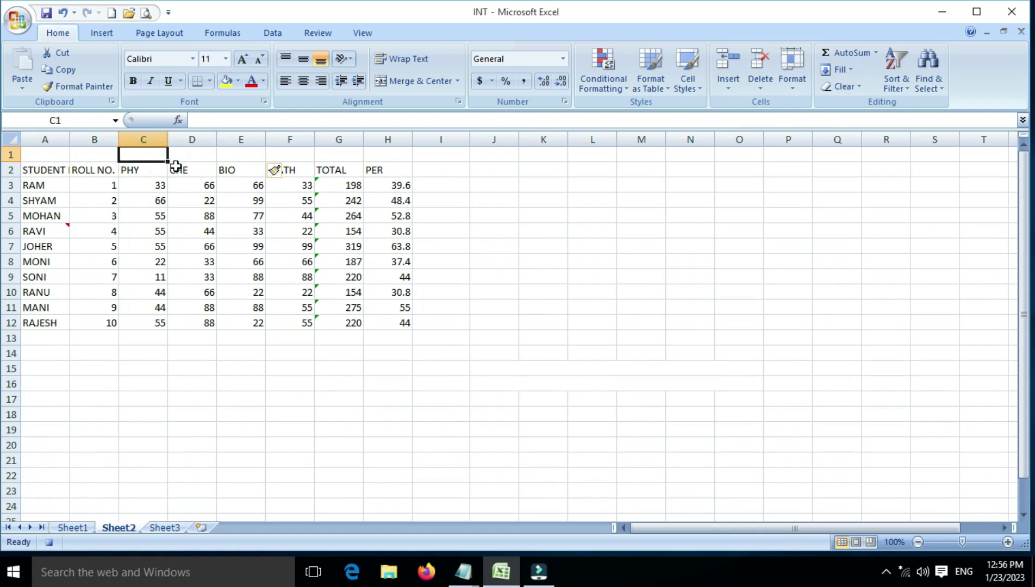
Step: Enter 'MARKS SHEET' in C1 and merge and centre it across C1:F1
text(MARKS SHEETY)
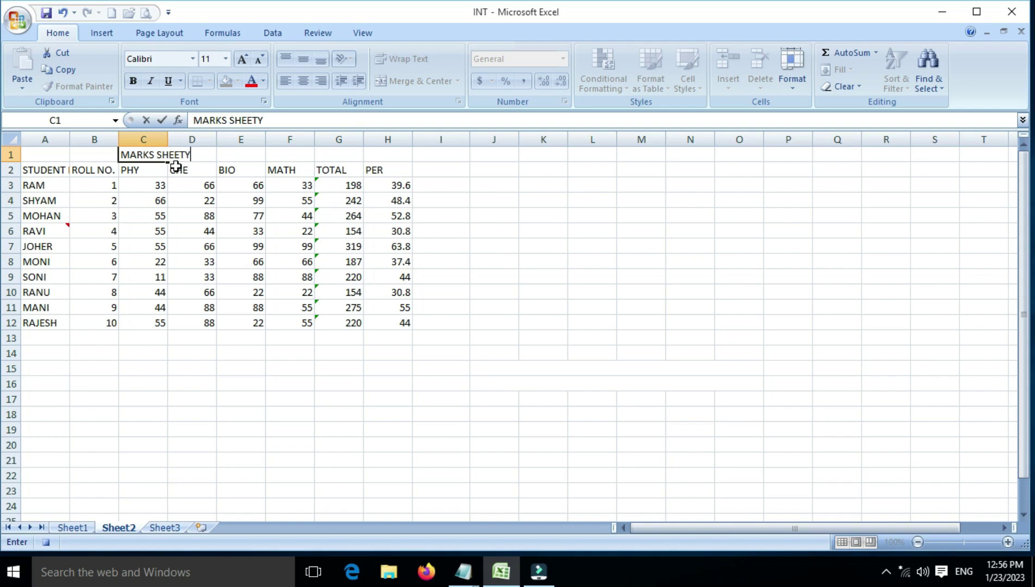
key(BackSpace)
click(178, 201)
drag(144, 155, 285, 158)
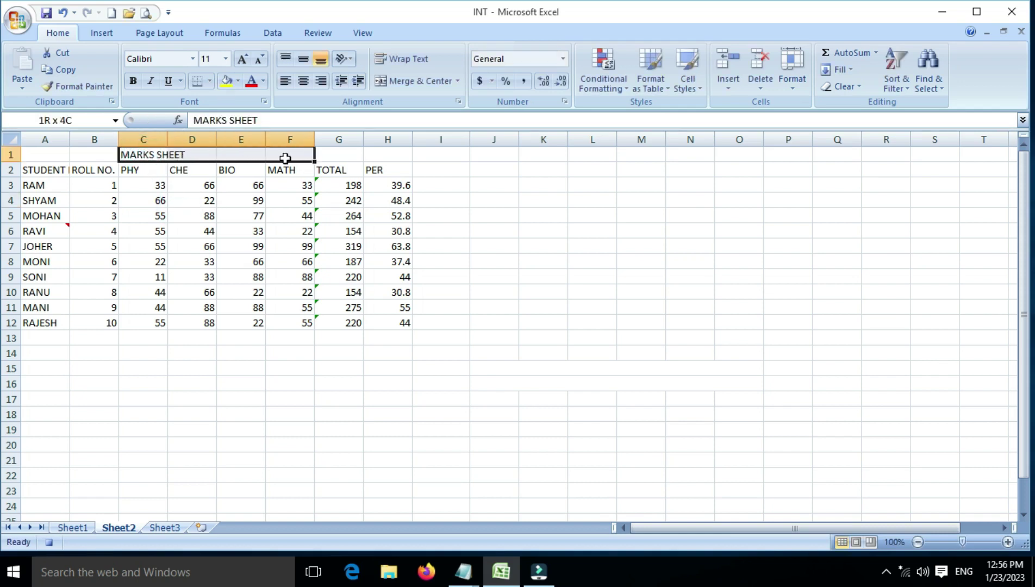
click(406, 80)
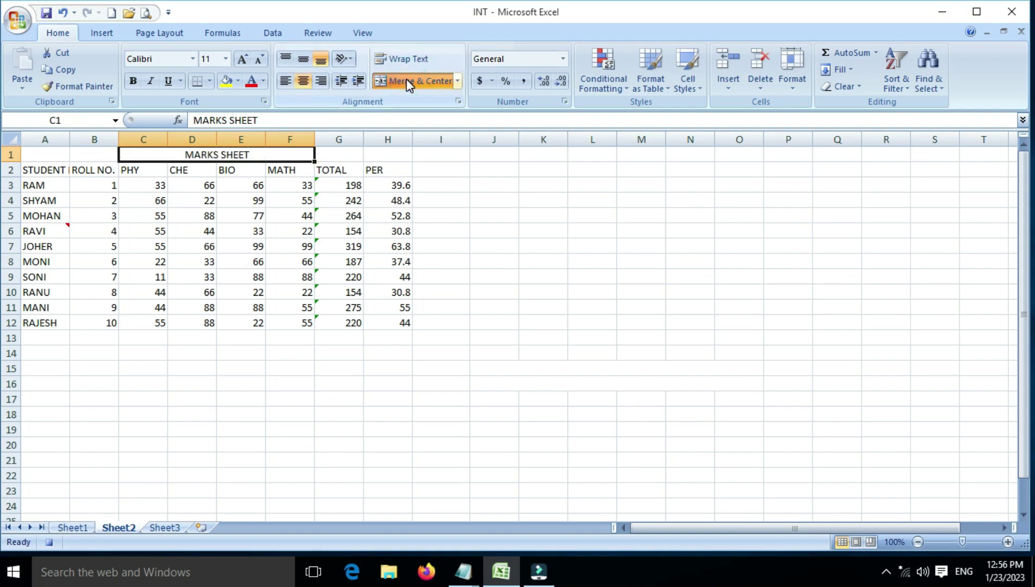
click(334, 245)
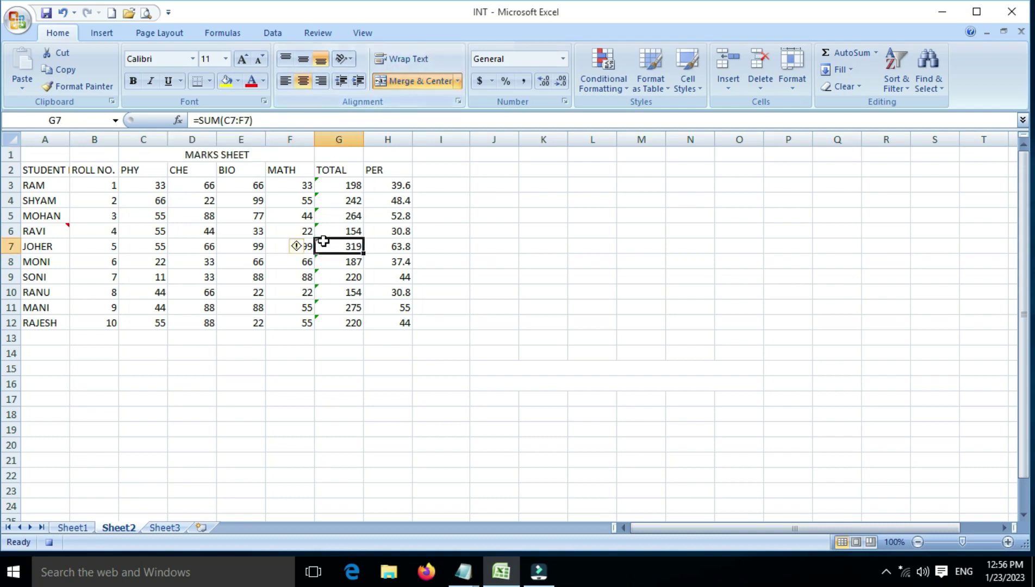
click(185, 154)
Step: Colour the MARKS SHEET title text red
click(265, 80)
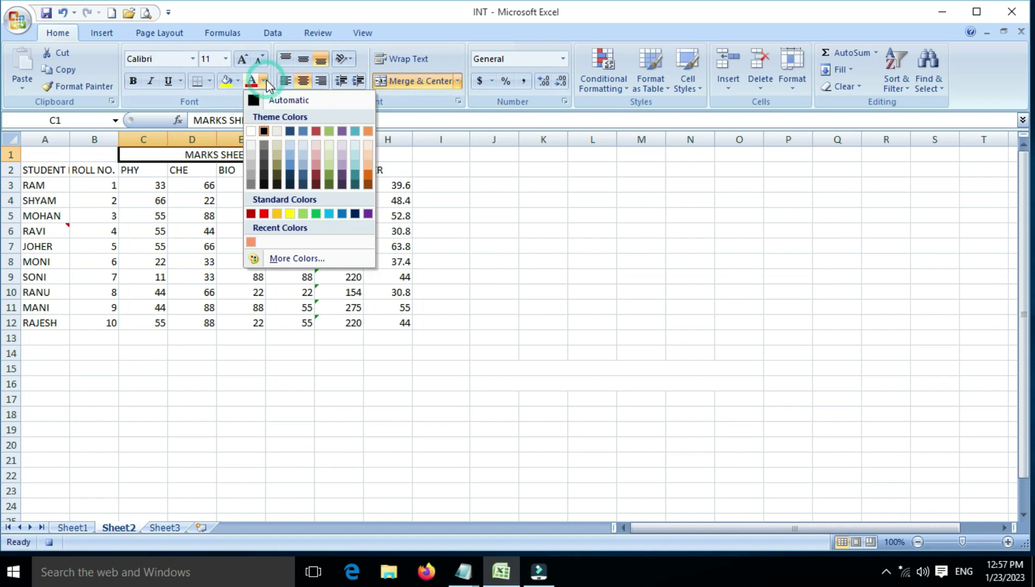
click(263, 213)
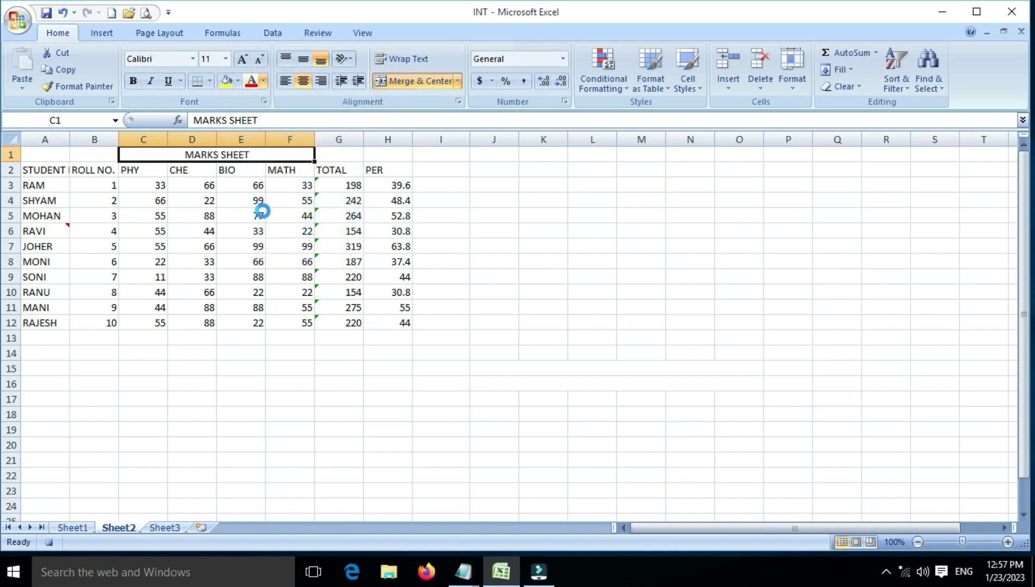
click(223, 202)
Step: Fill the A2:H2 header row with dark blue
click(41, 173)
drag(41, 173, 384, 170)
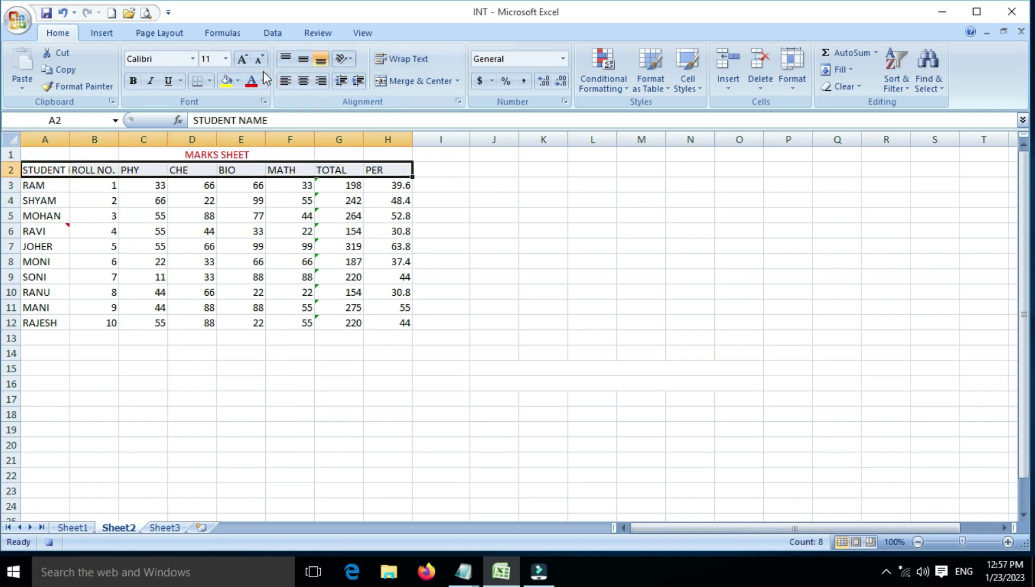
click(237, 81)
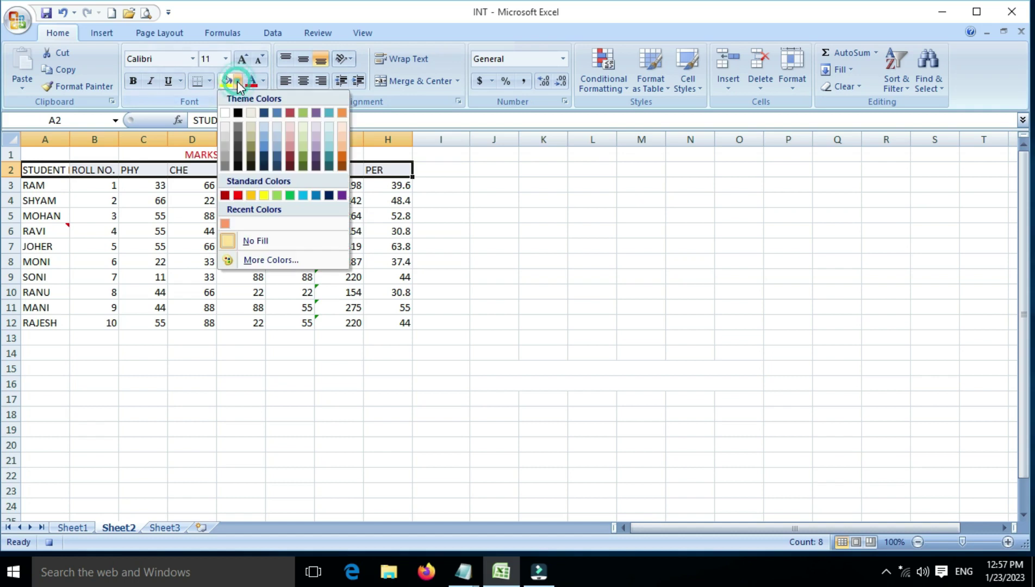
click(277, 156)
click(290, 231)
drag(54, 172, 382, 307)
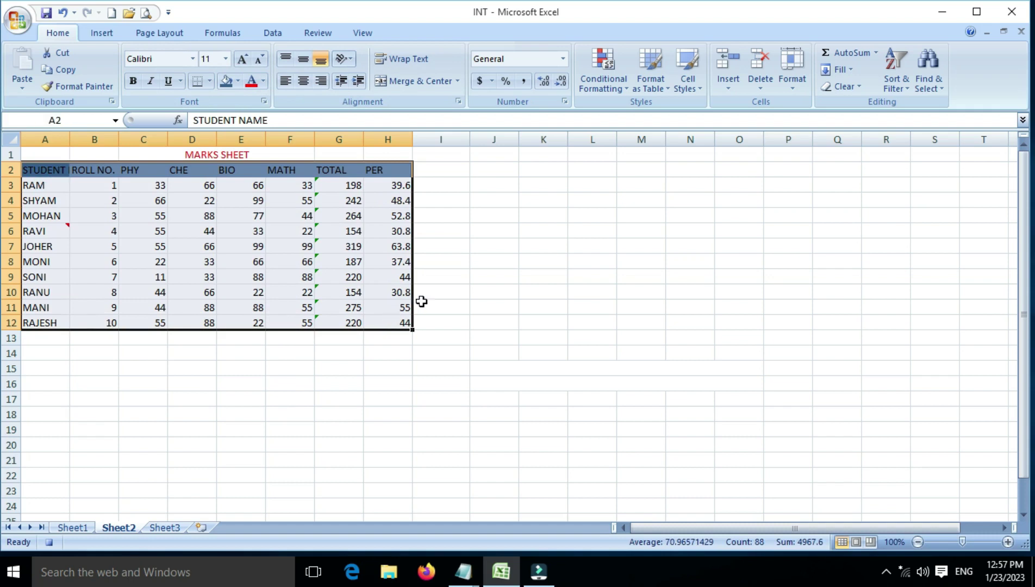
Step: Apply the 40% - Accent4 cell style to the A2:H12 marks table
click(632, 91)
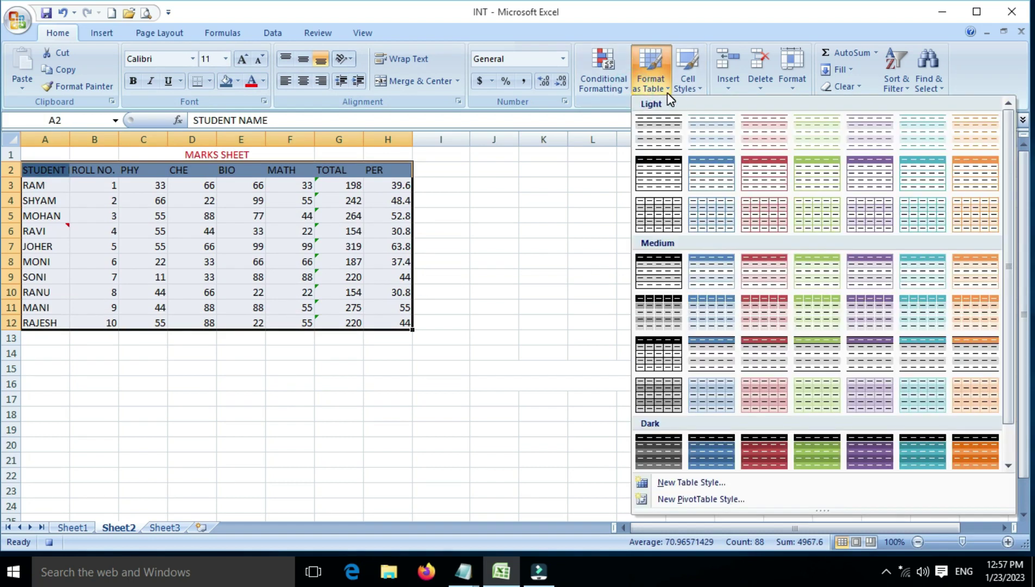
click(705, 88)
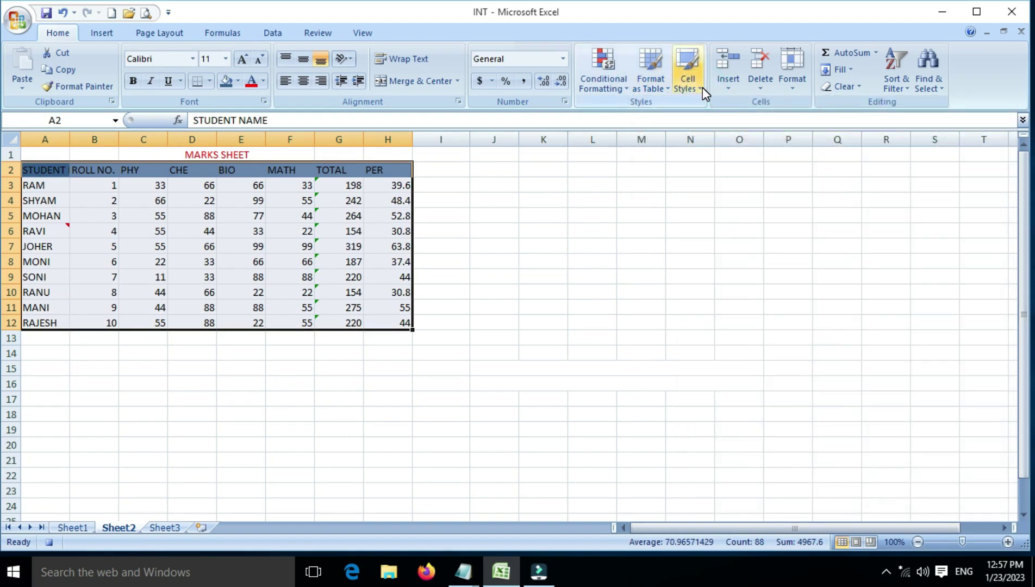
click(703, 87)
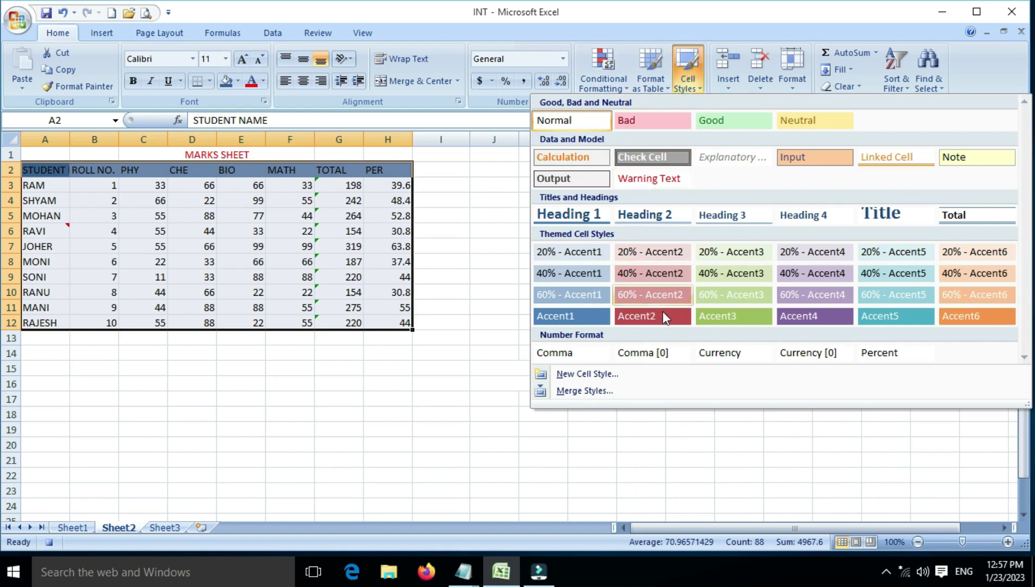
click(814, 274)
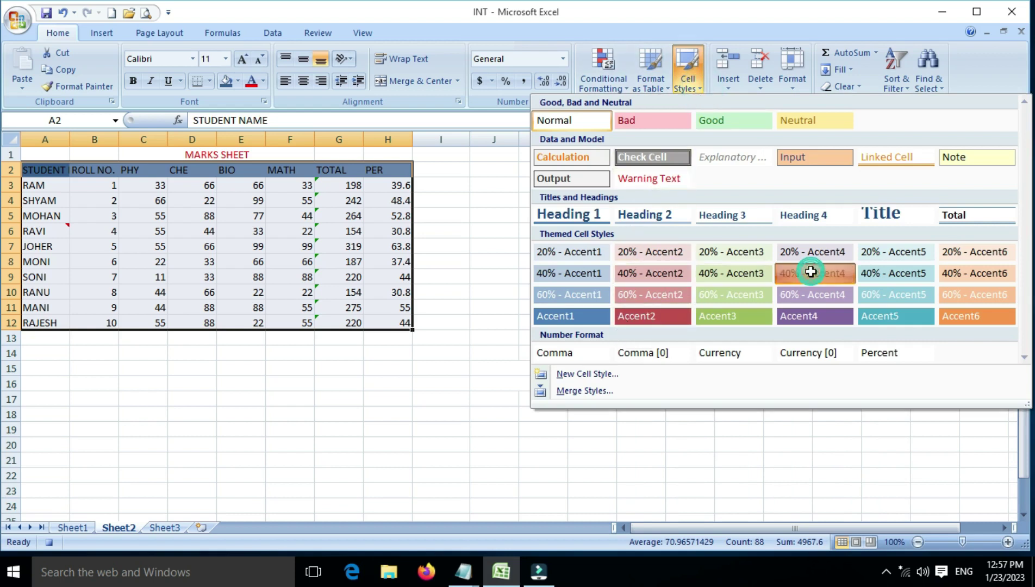
click(301, 275)
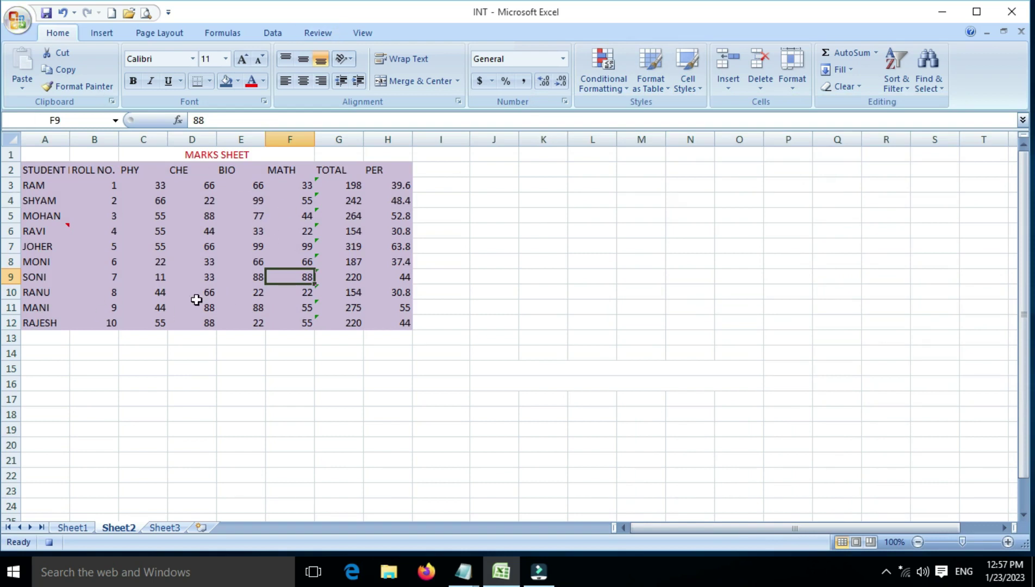
scroll(239, 256, down, 4)
scroll(239, 256, up, 4)
mouse_move(341, 185)
mouse_down()
mouse_move(369, 226)
mouse_move(401, 322)
mouse_up()
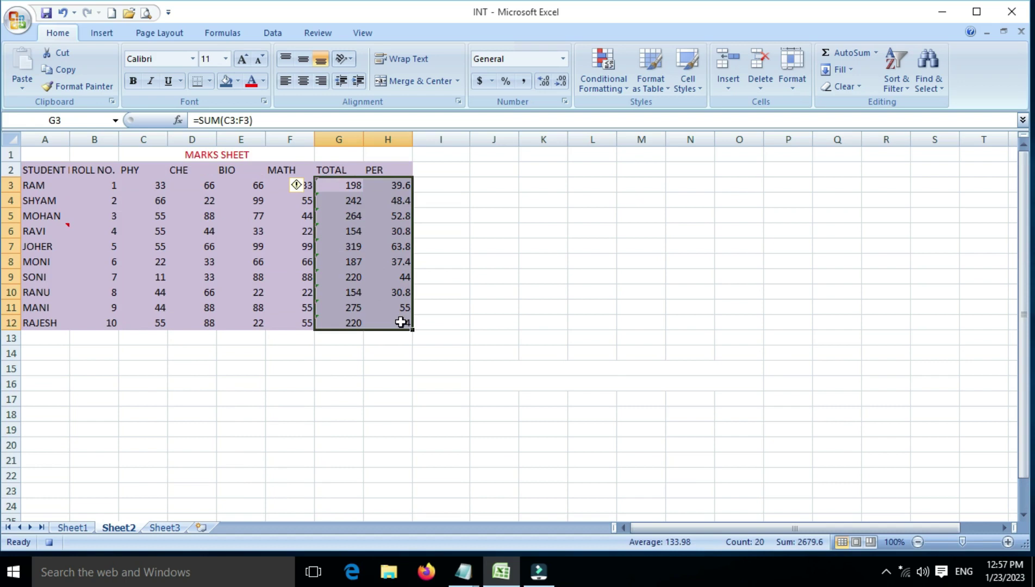
Step: Clear the old TOTAL and PER values and AutoSum RAM's marks in G3
key(Delete)
click(342, 187)
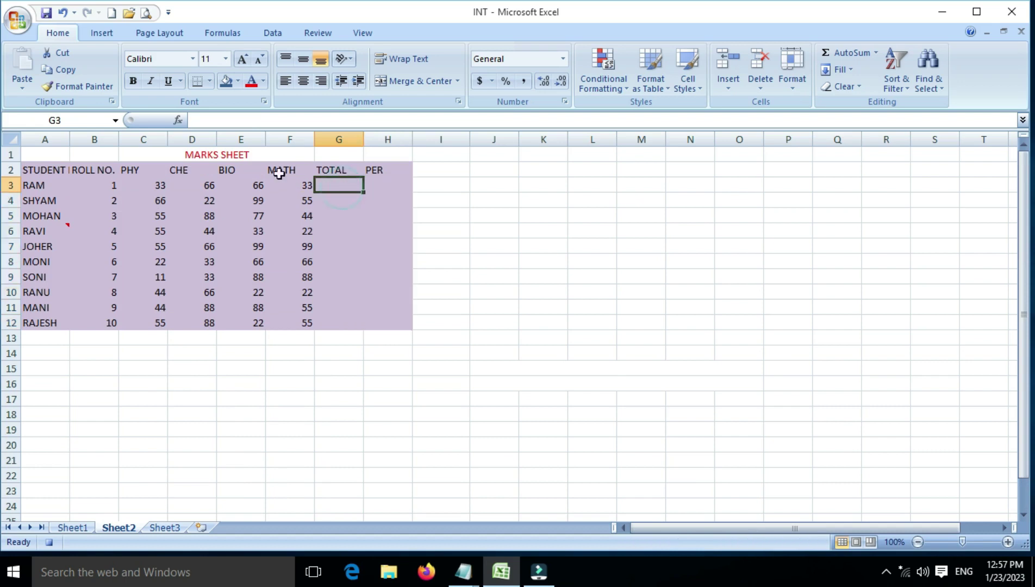
click(222, 33)
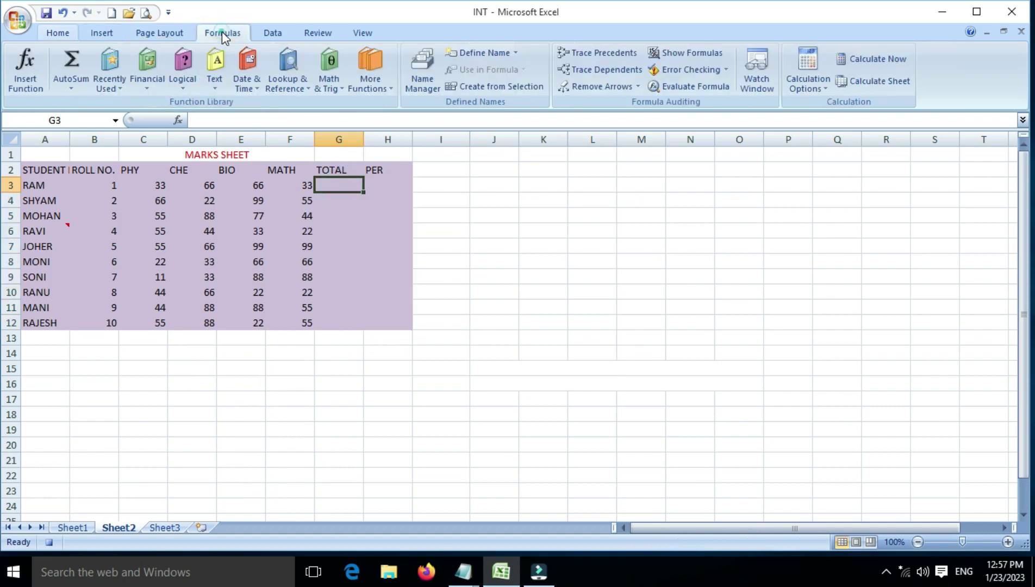
click(76, 69)
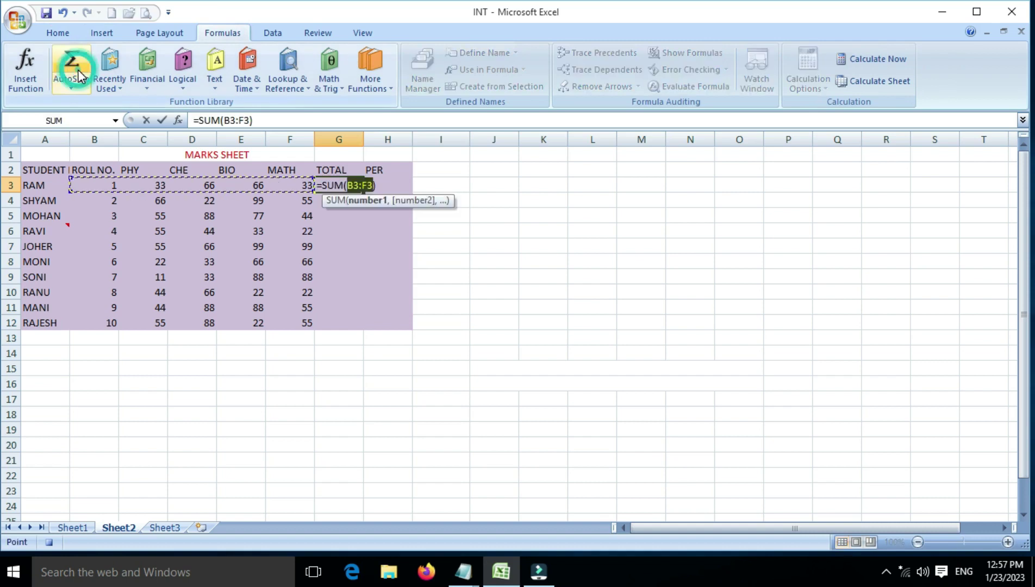
key(Return)
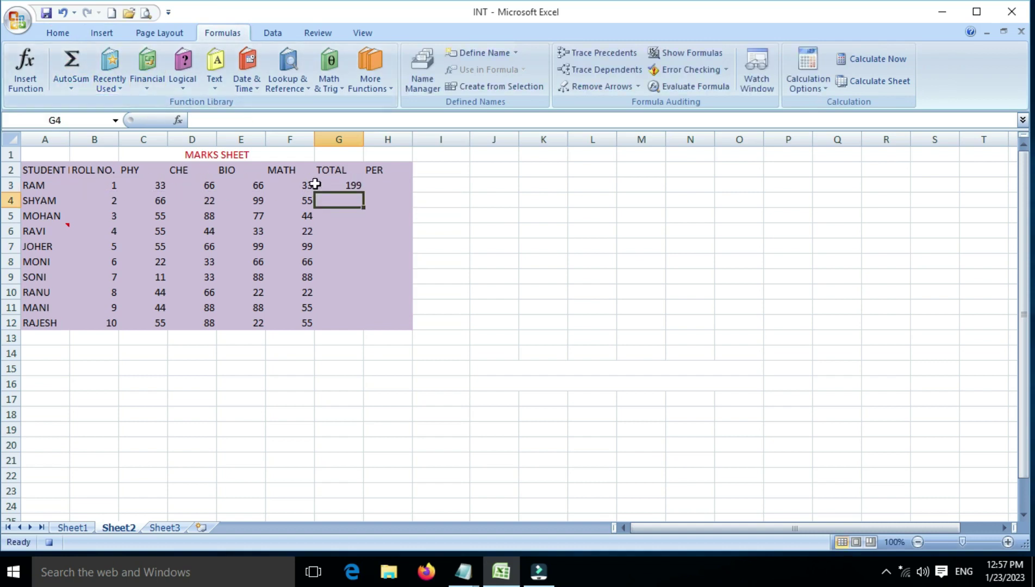
Step: Enter =G3*100/500 in H3 and fill both formulas down to row 12
click(393, 185)
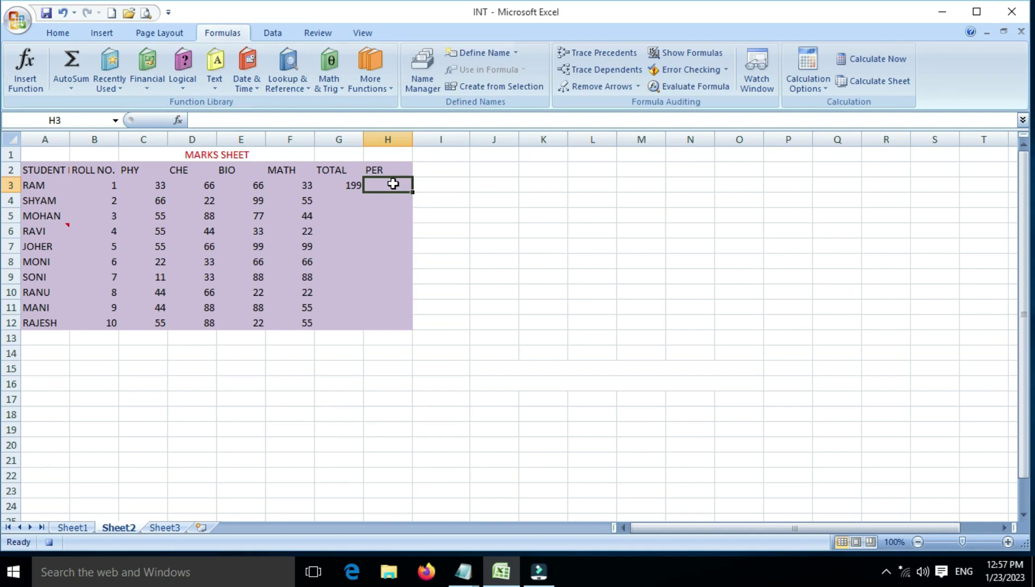
text(=)
click(346, 185)
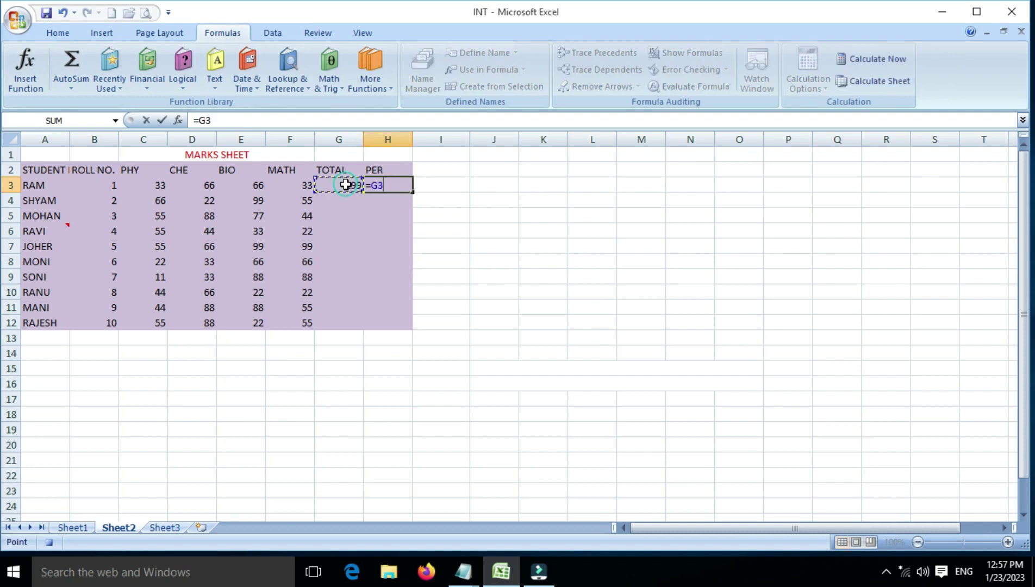
text(*)
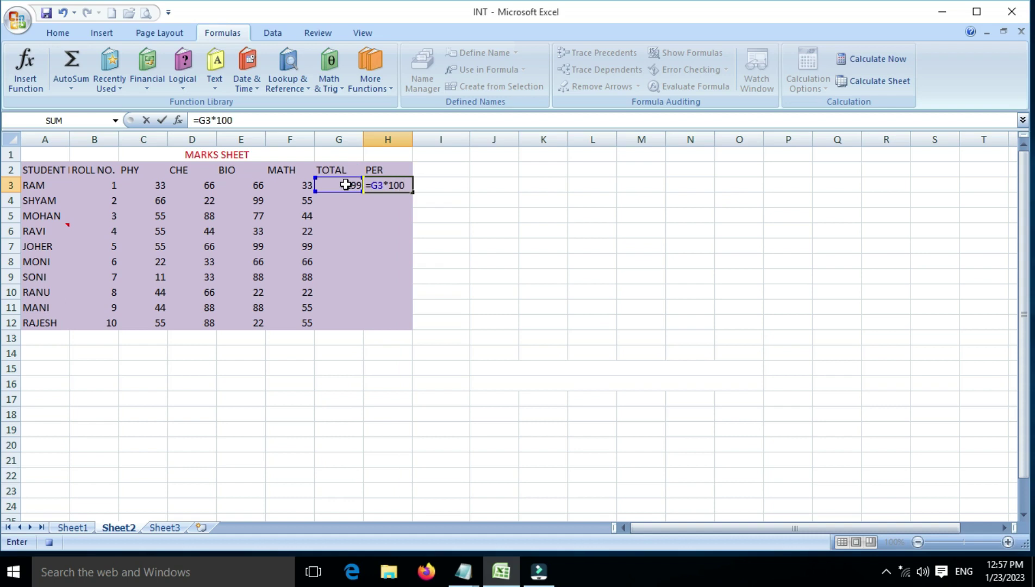
text(500)
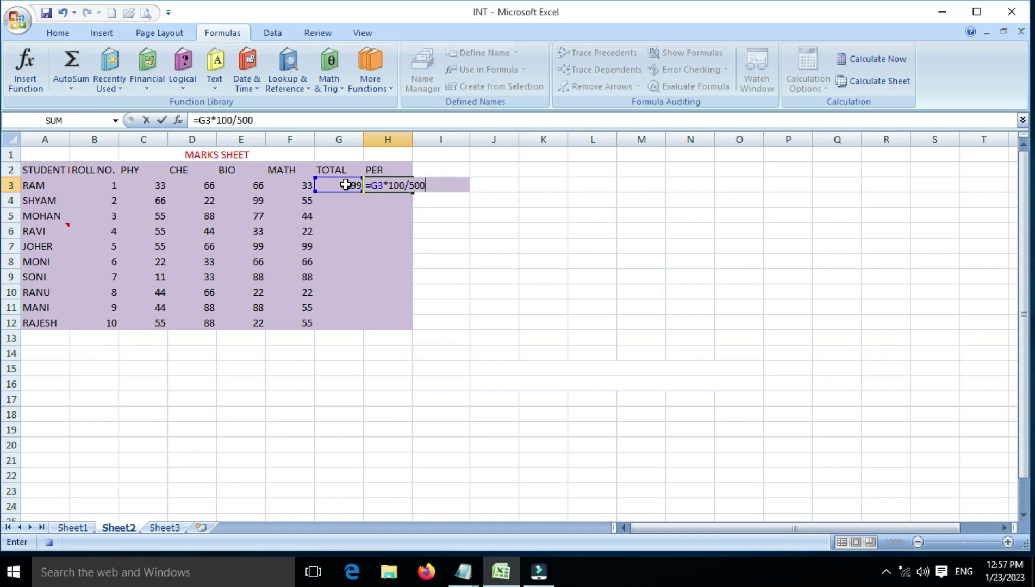
key(Return)
mouse_move(360, 184)
mouse_down()
mouse_move(383, 185)
mouse_move(410, 327)
mouse_up()
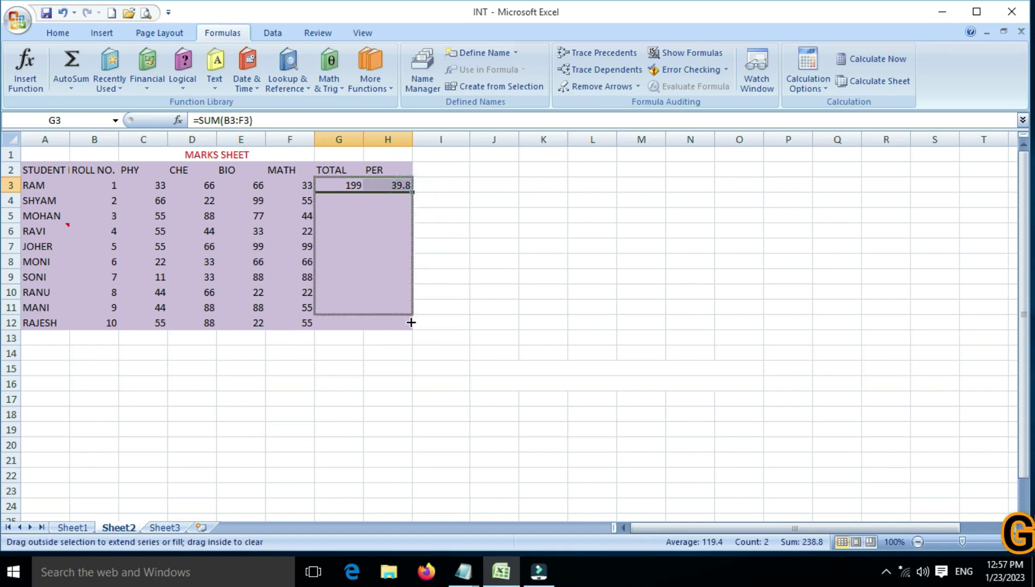
click(398, 294)
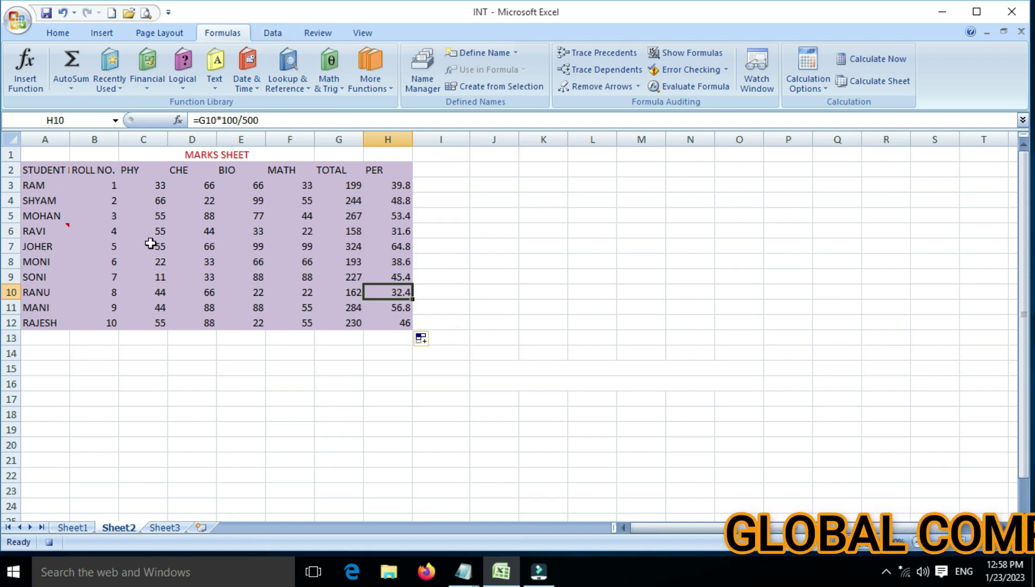
click(224, 233)
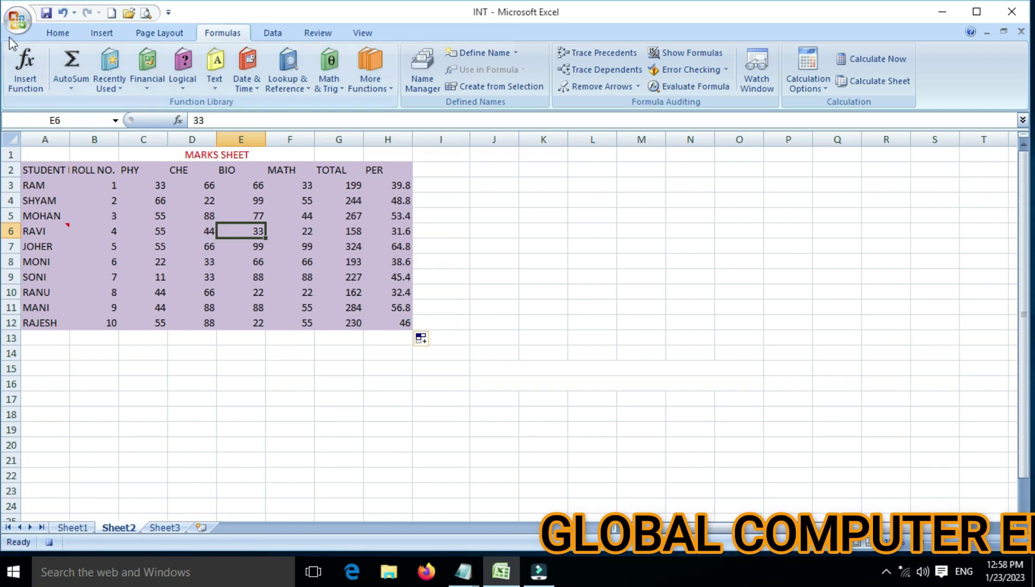
Step: In Custom Margins, set the top margin to 2 and the header to 1.8
click(157, 34)
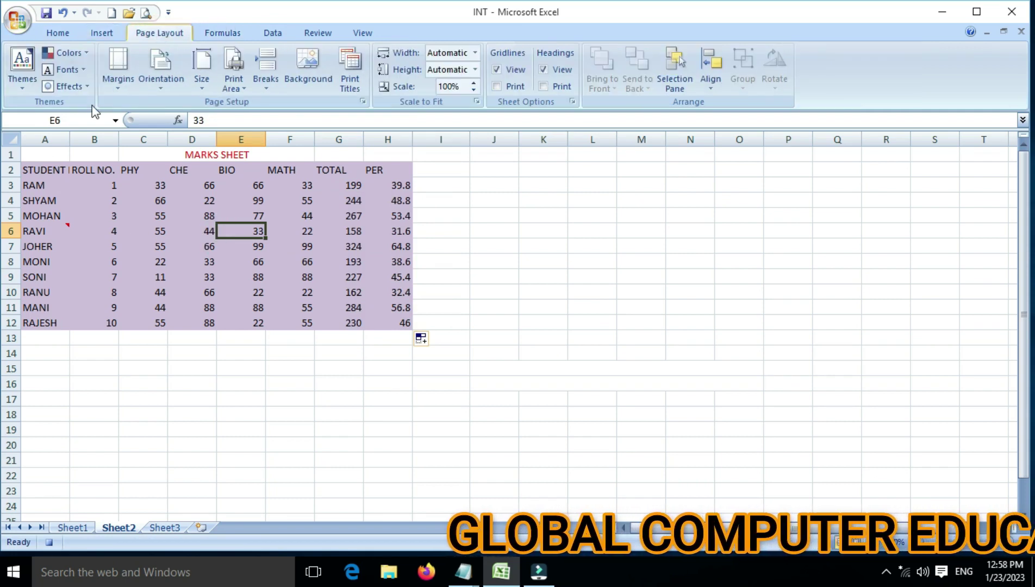
click(113, 92)
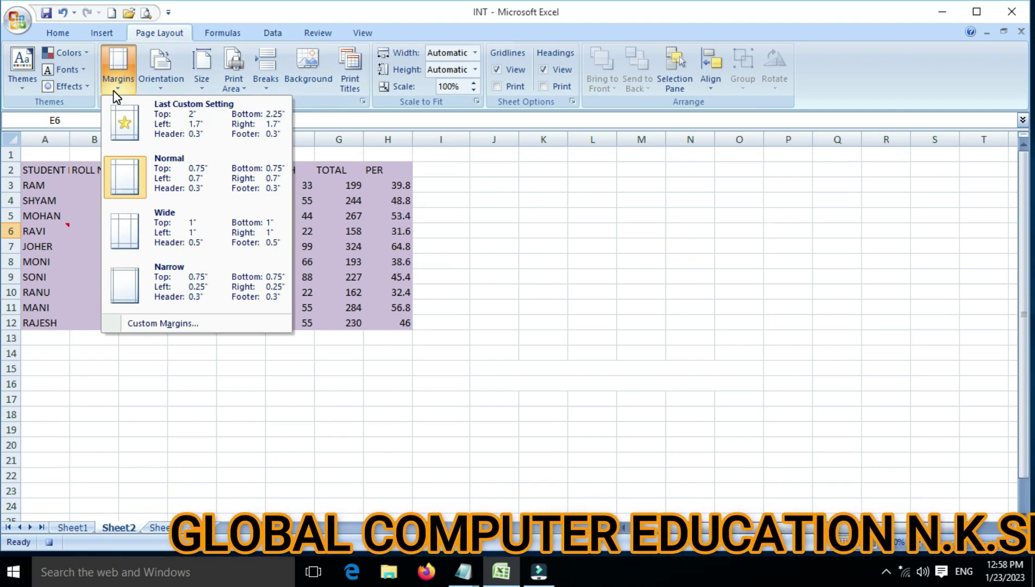
click(159, 323)
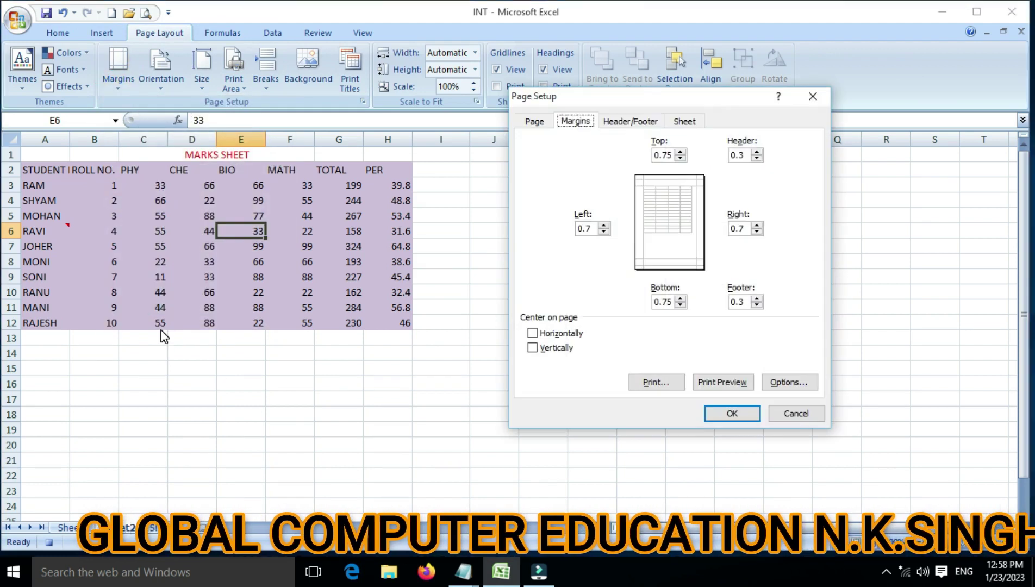
click(680, 152)
click(681, 153)
click(681, 153)
click(680, 152)
click(680, 152)
click(757, 152)
click(757, 152)
click(756, 152)
click(756, 152)
click(757, 152)
click(756, 152)
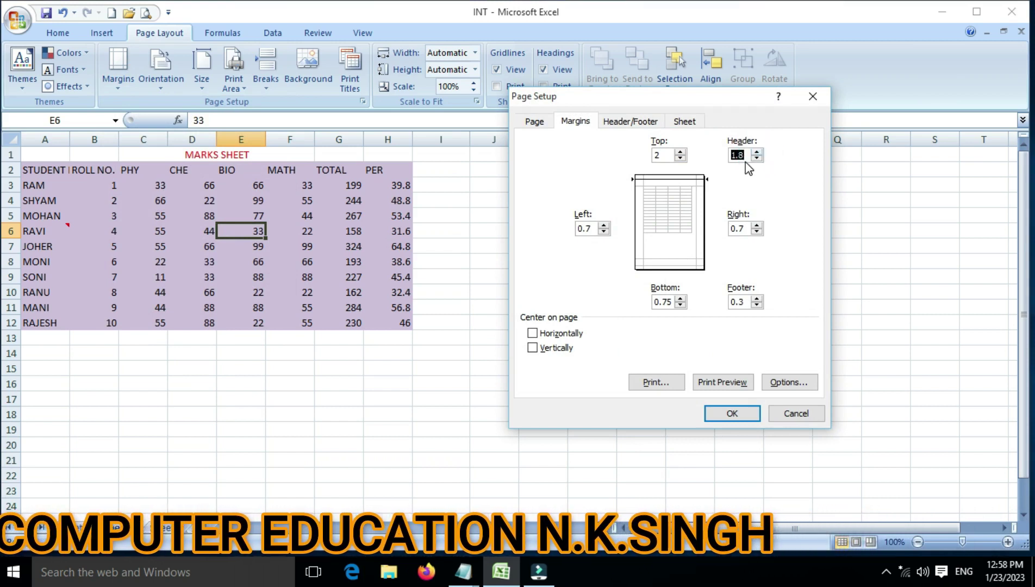
Step: Set left 1.7, right 1.95 and bottom 2.5 margins and apply them
click(604, 225)
click(603, 225)
click(603, 225)
click(603, 225)
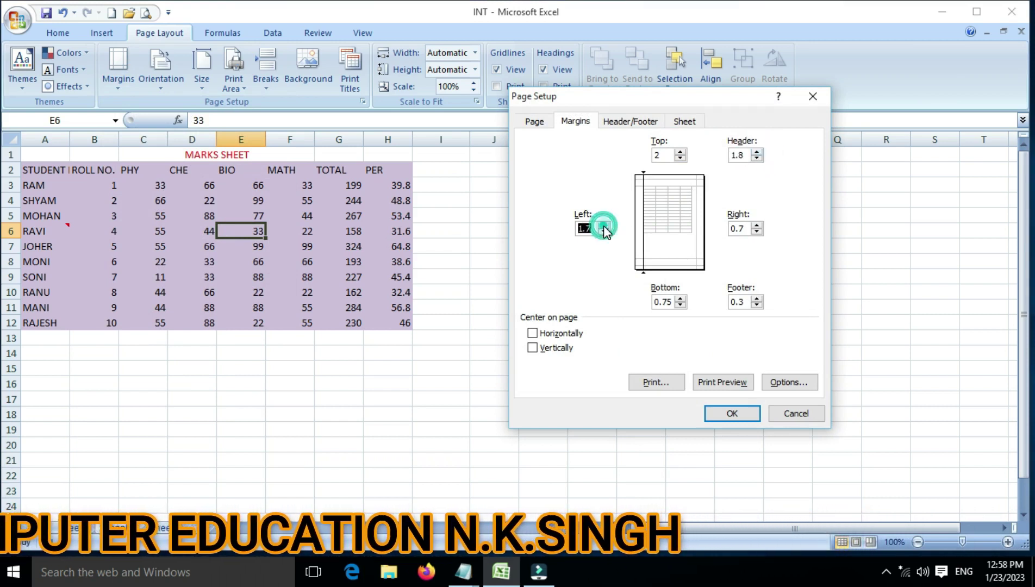
click(756, 225)
click(756, 225)
click(756, 225)
click(756, 225)
click(756, 225)
click(680, 299)
click(680, 298)
click(681, 299)
click(680, 299)
click(681, 298)
click(680, 298)
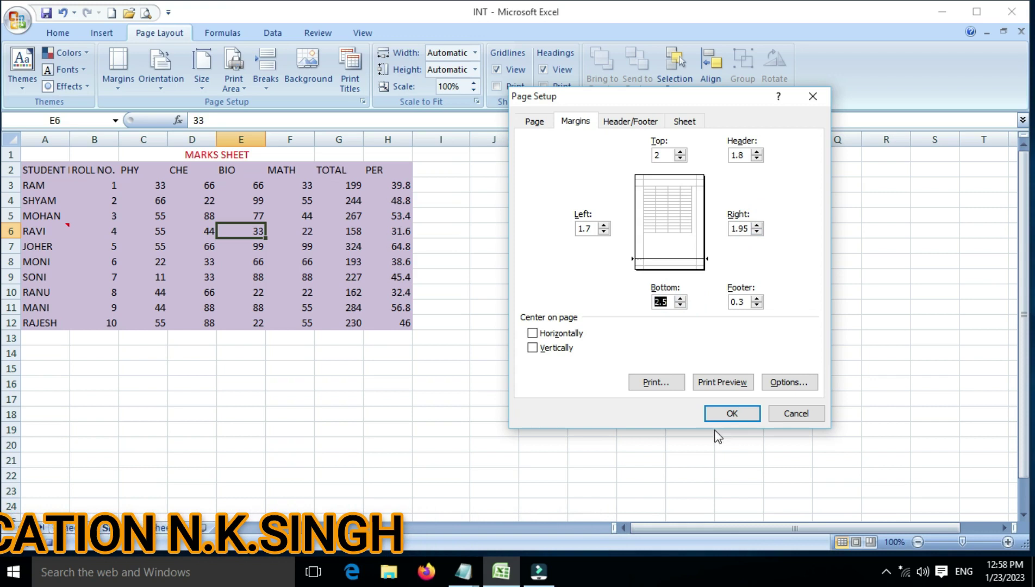
click(729, 413)
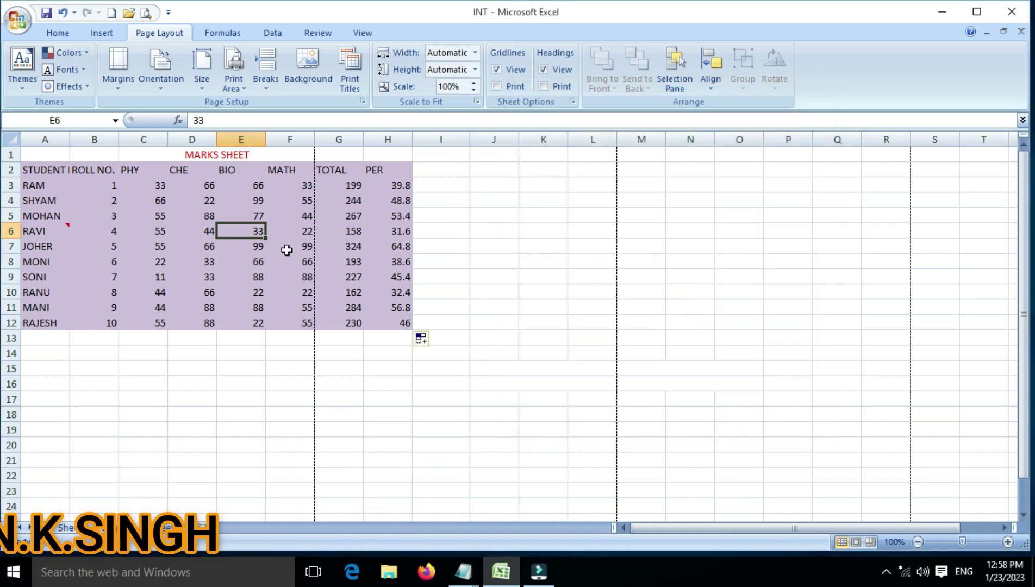
Step: Stop recording the GLO macro and switch to Sheet3
click(183, 236)
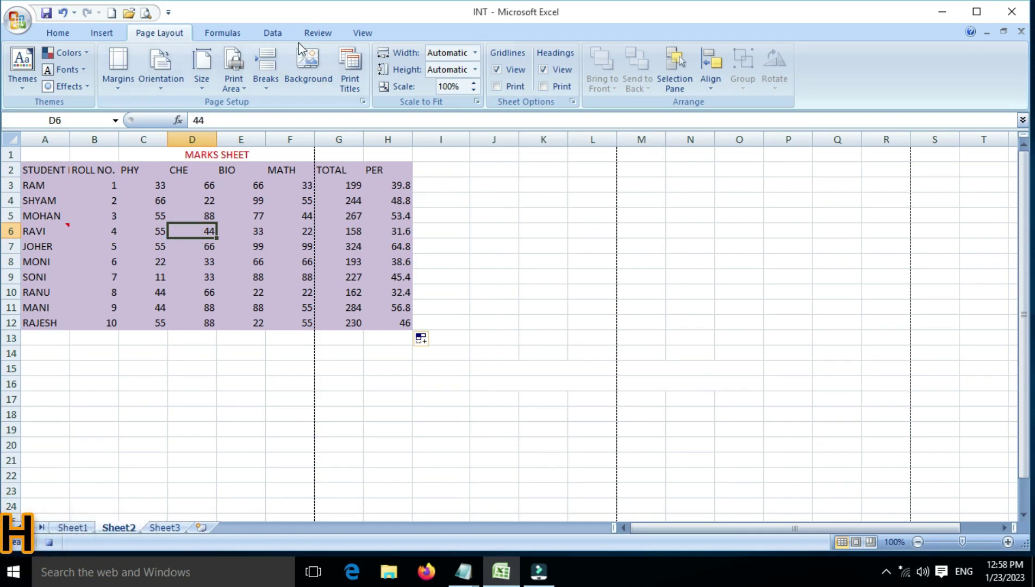
click(363, 33)
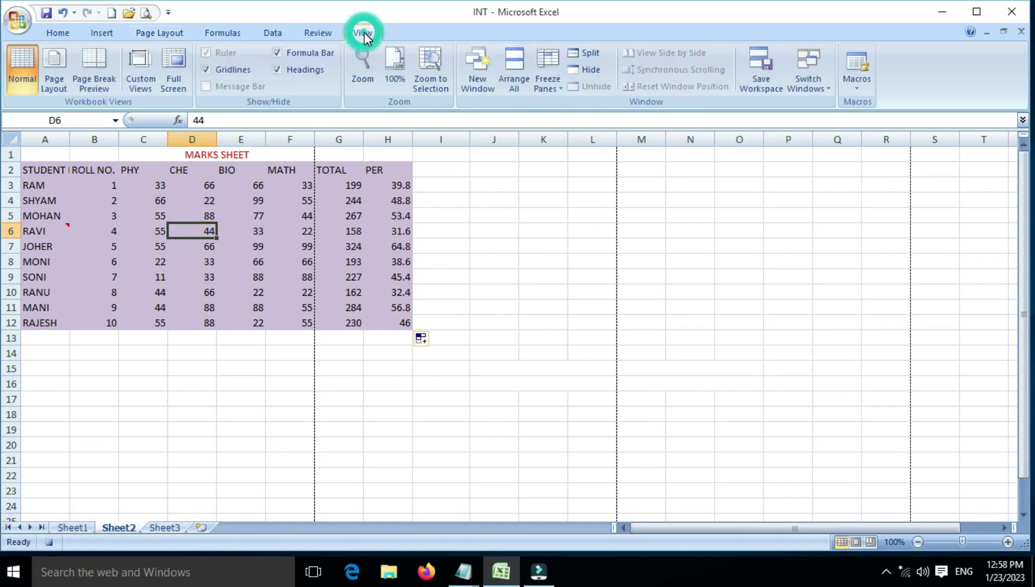
click(166, 216)
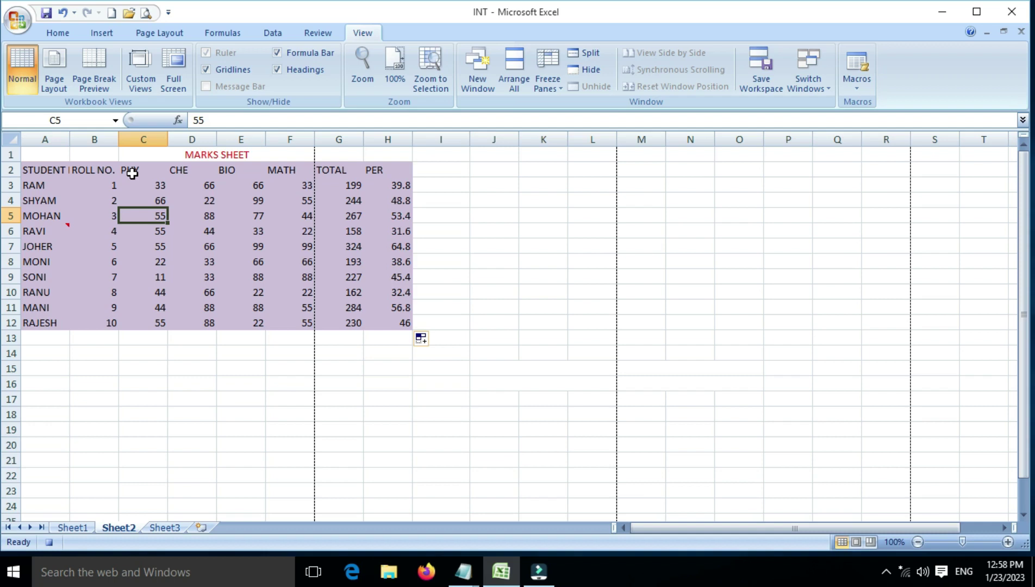
click(213, 273)
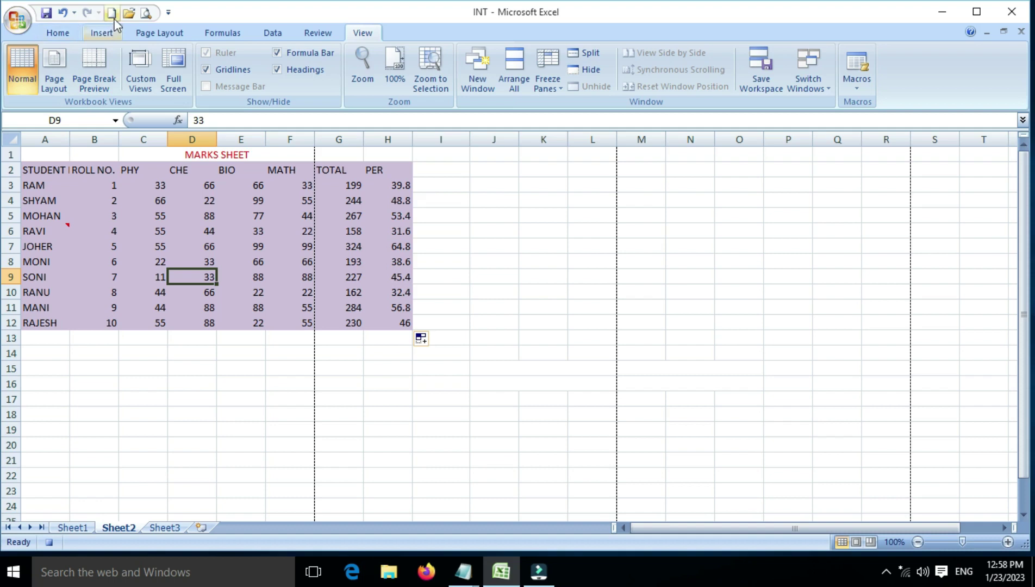
click(105, 217)
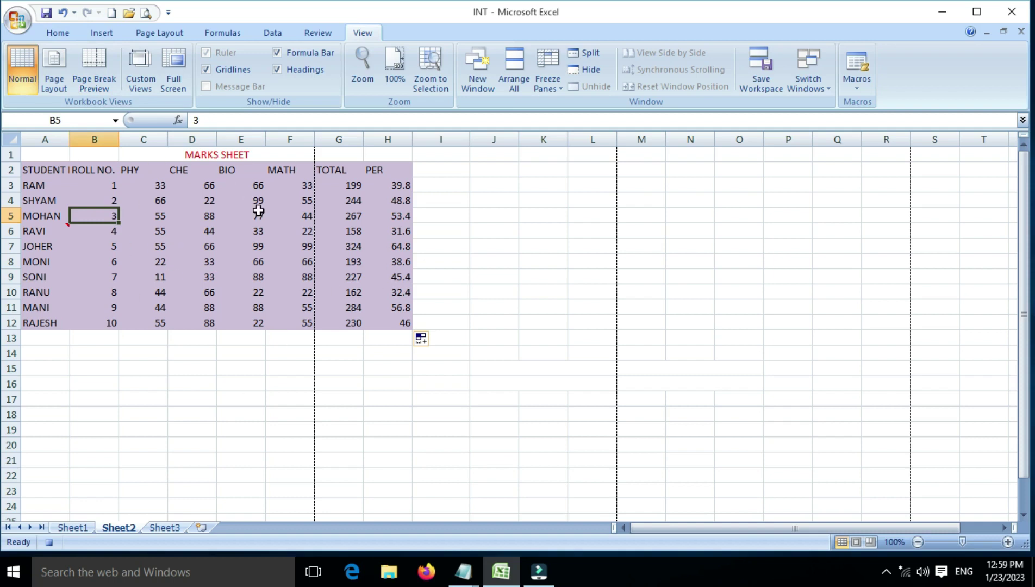
click(857, 87)
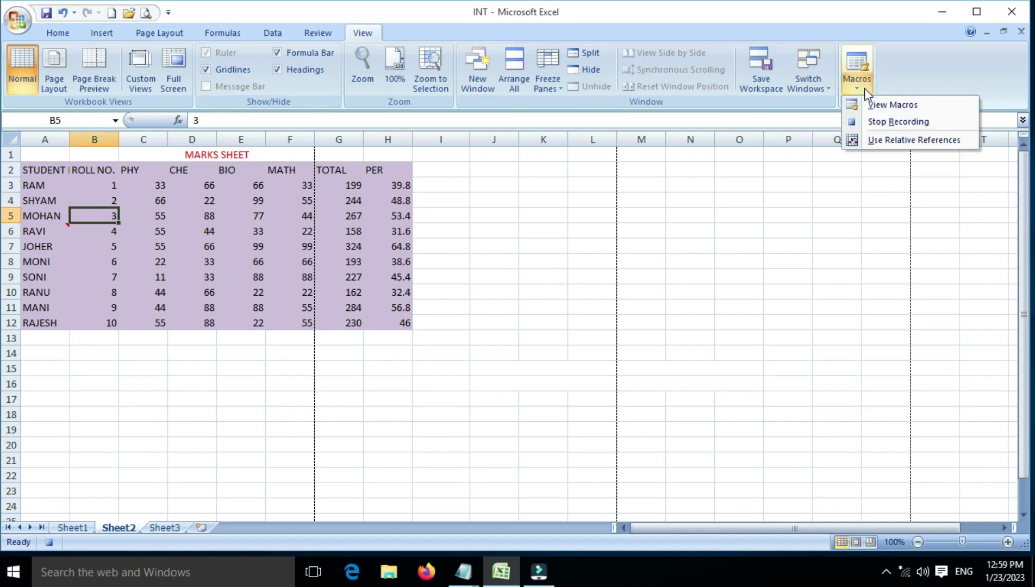
click(875, 123)
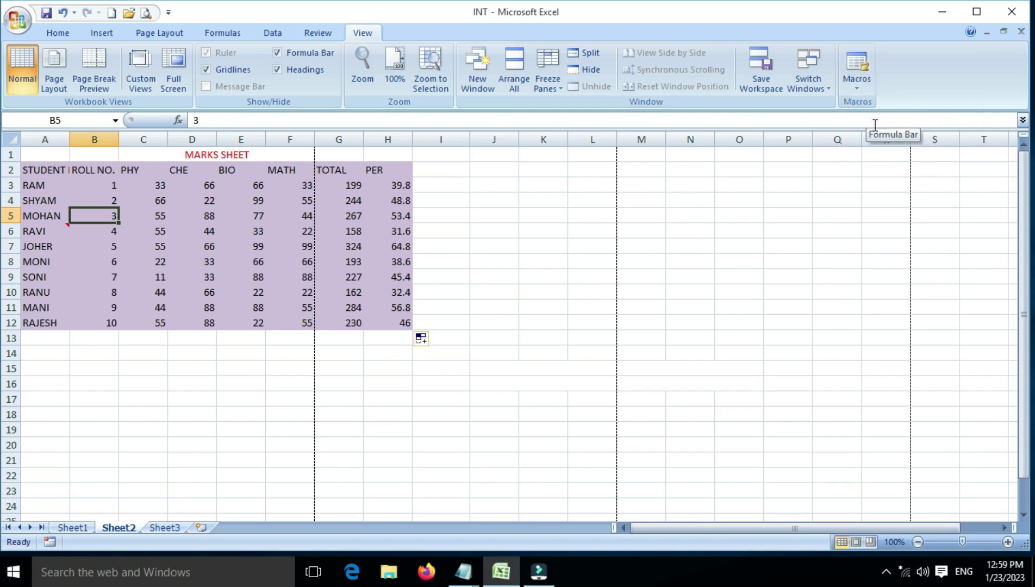
click(501, 339)
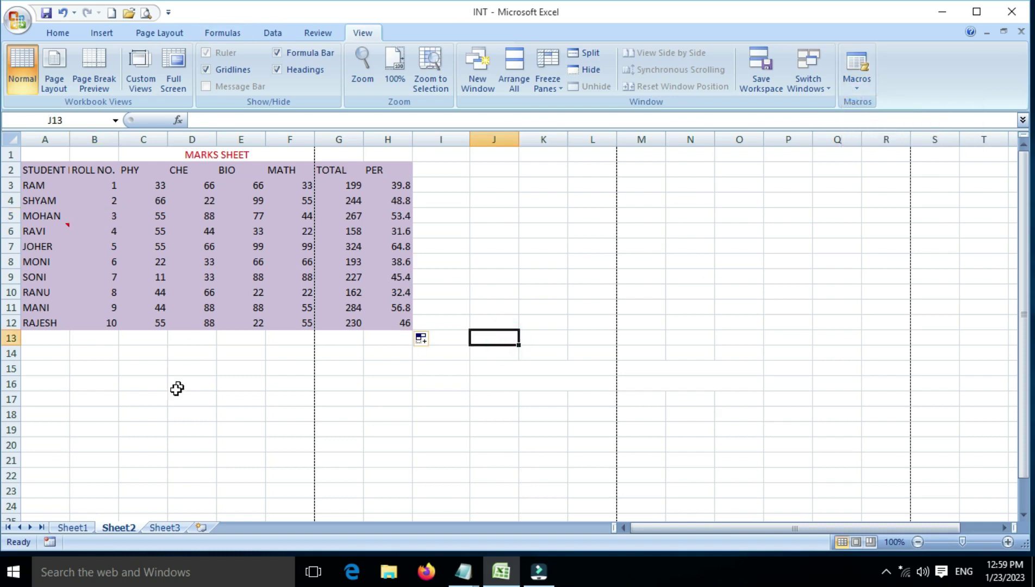
click(171, 529)
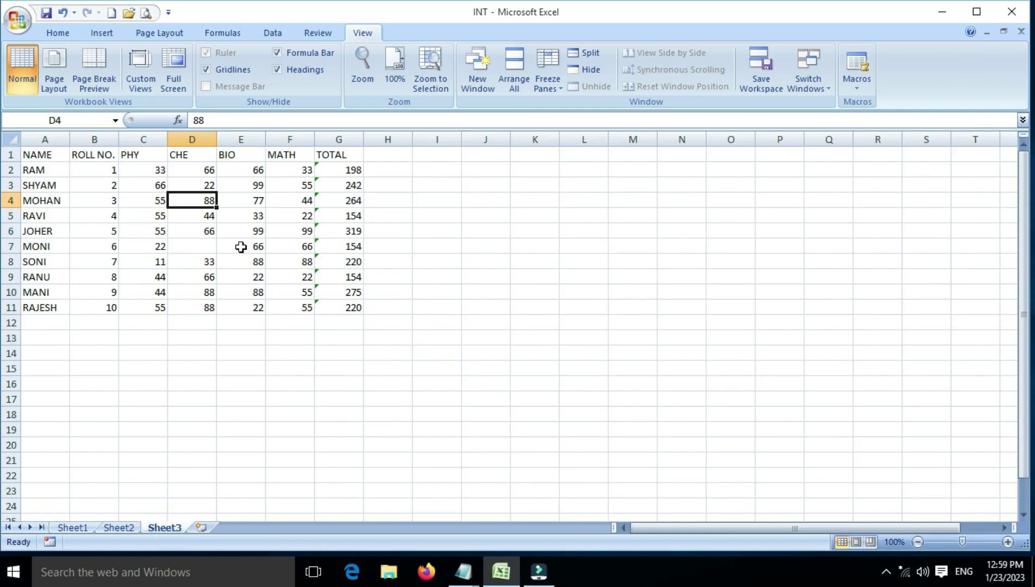
click(164, 232)
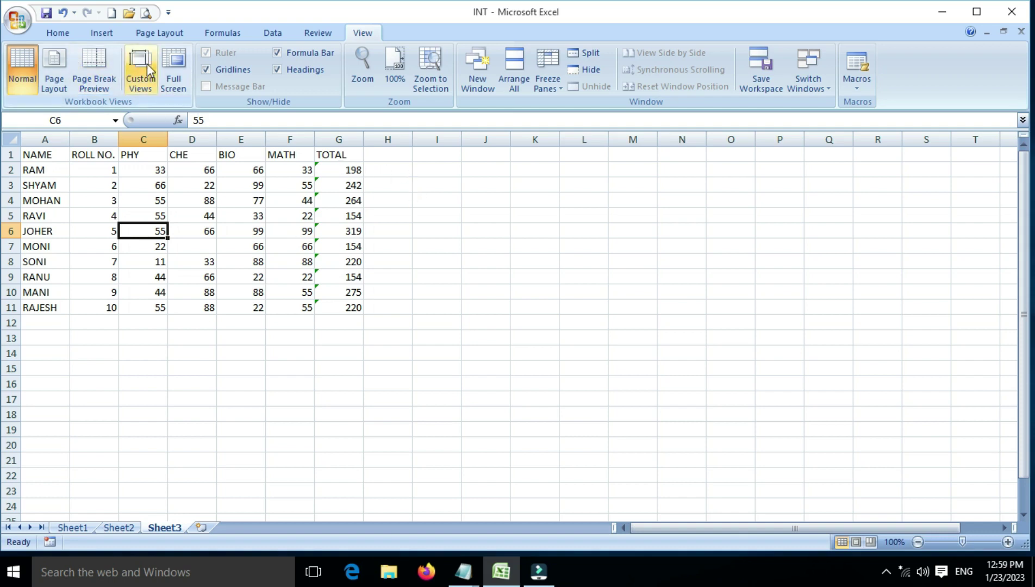
click(159, 32)
click(121, 84)
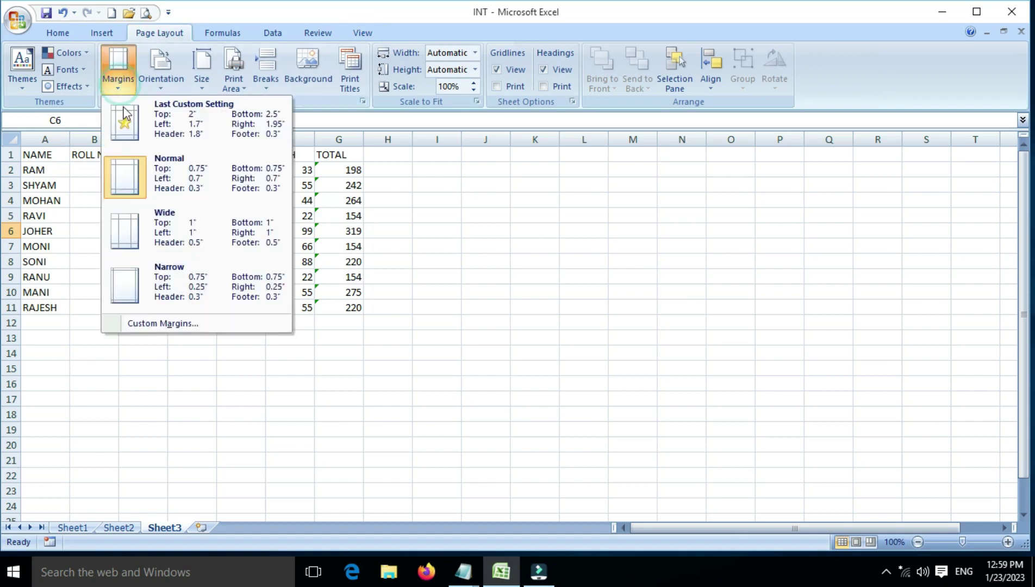
click(157, 324)
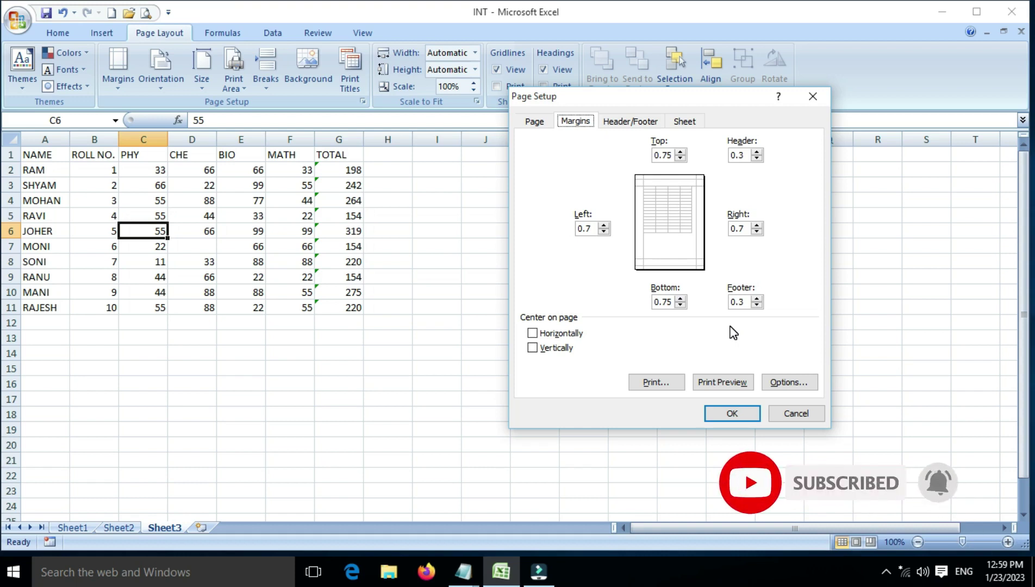
click(790, 413)
click(32, 155)
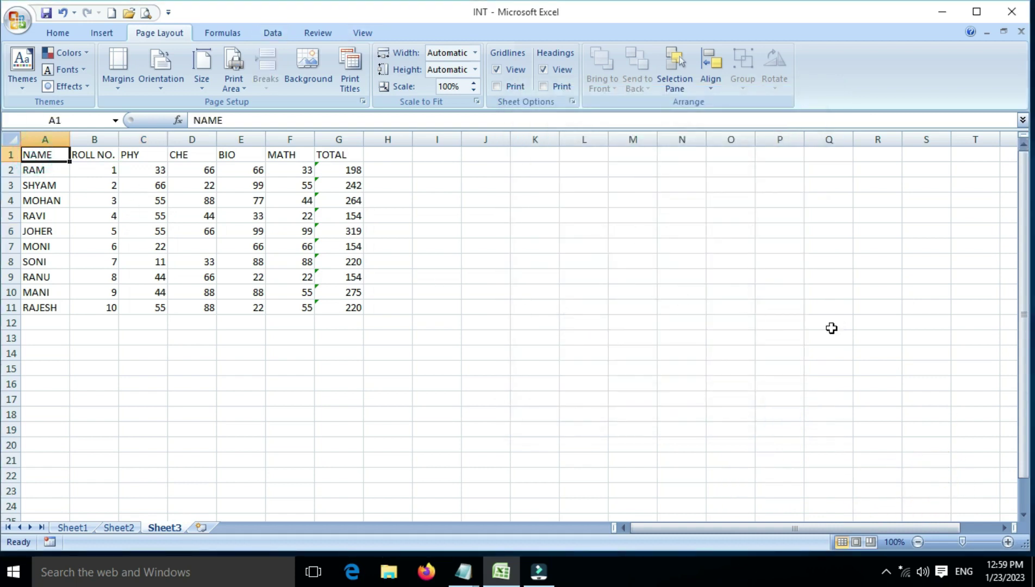
Step: Run the GLO macro from the View Macros list on Sheet3
click(362, 33)
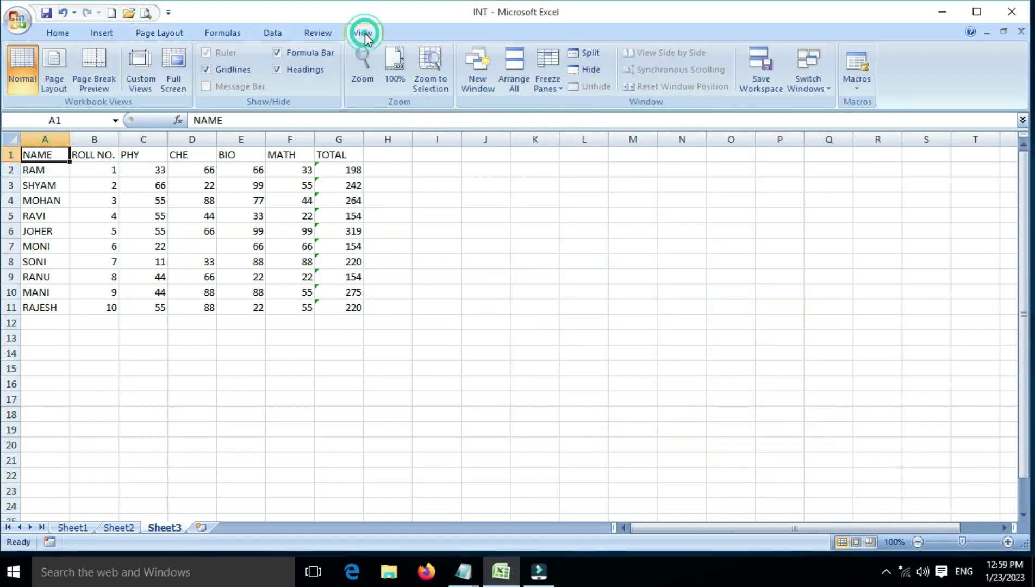
click(856, 88)
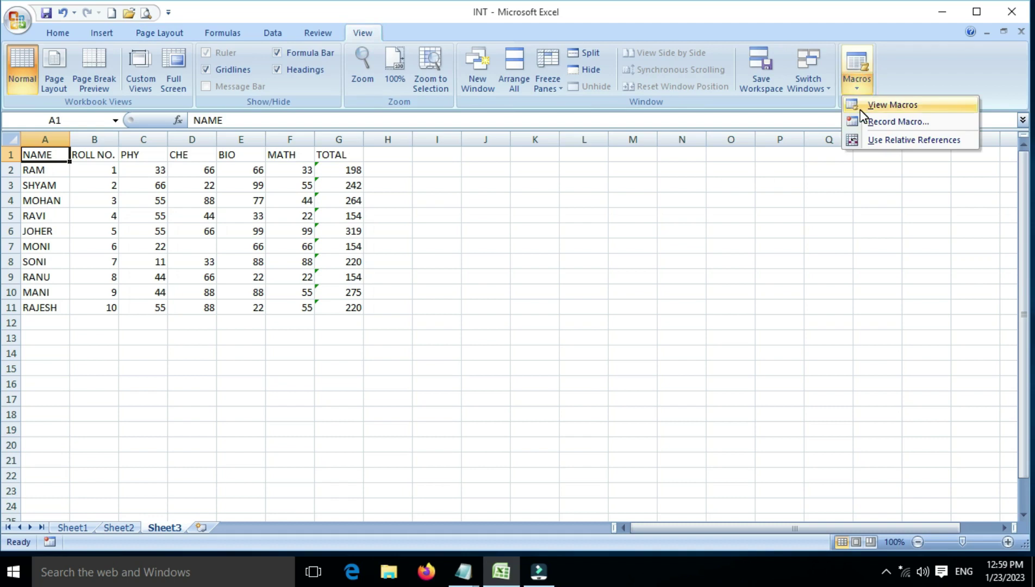
click(862, 107)
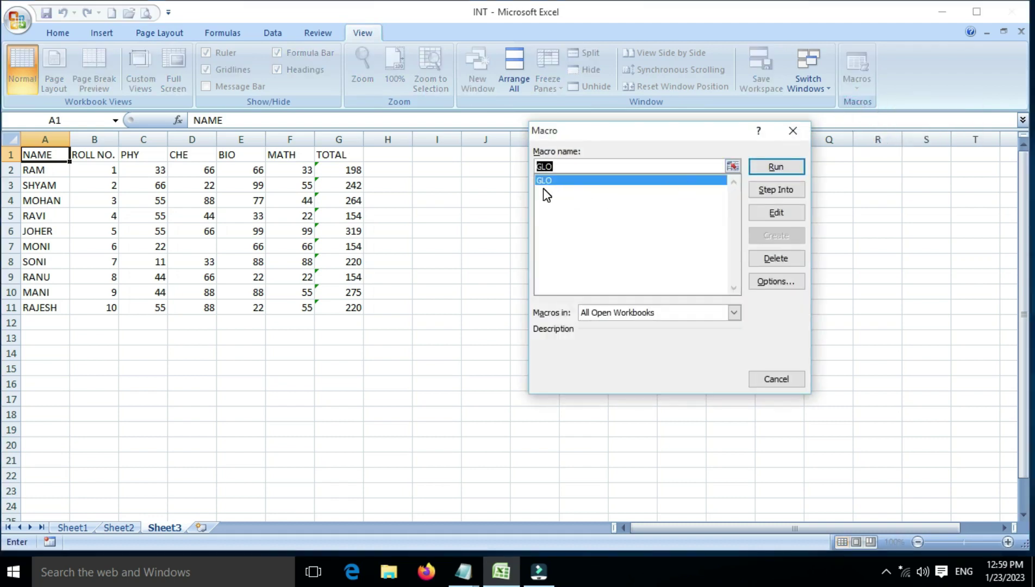
click(766, 167)
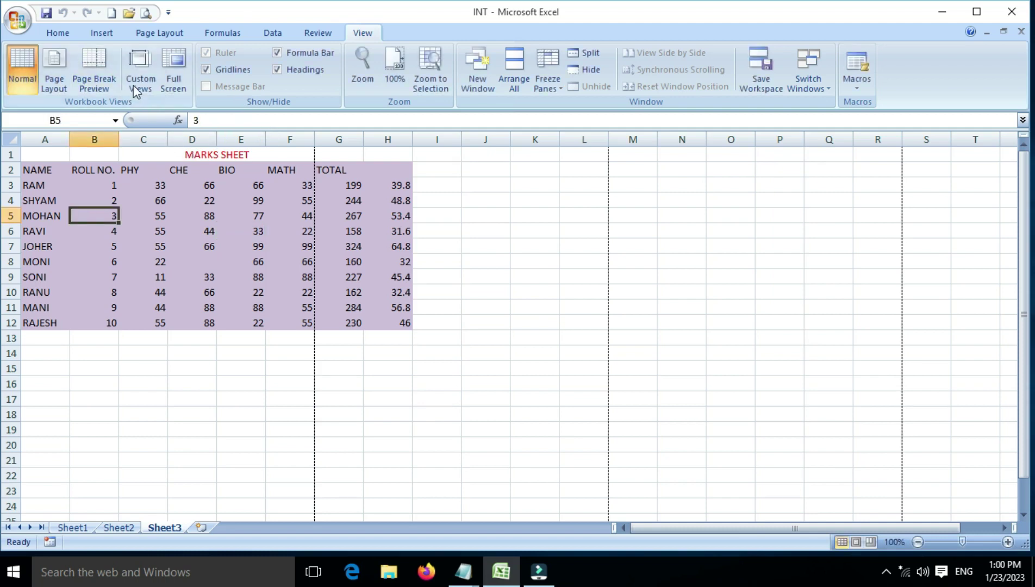
click(97, 33)
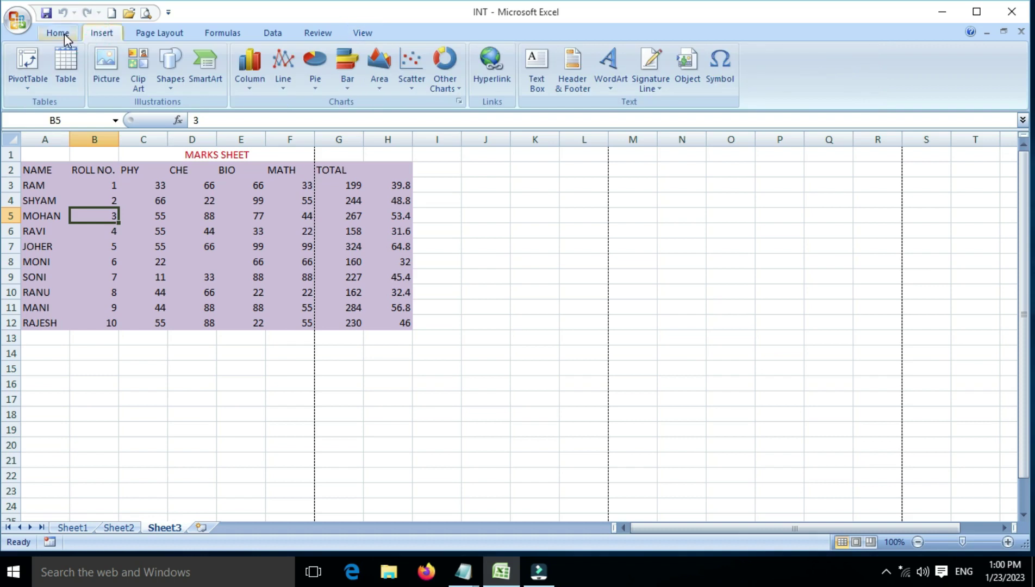
click(63, 33)
click(160, 33)
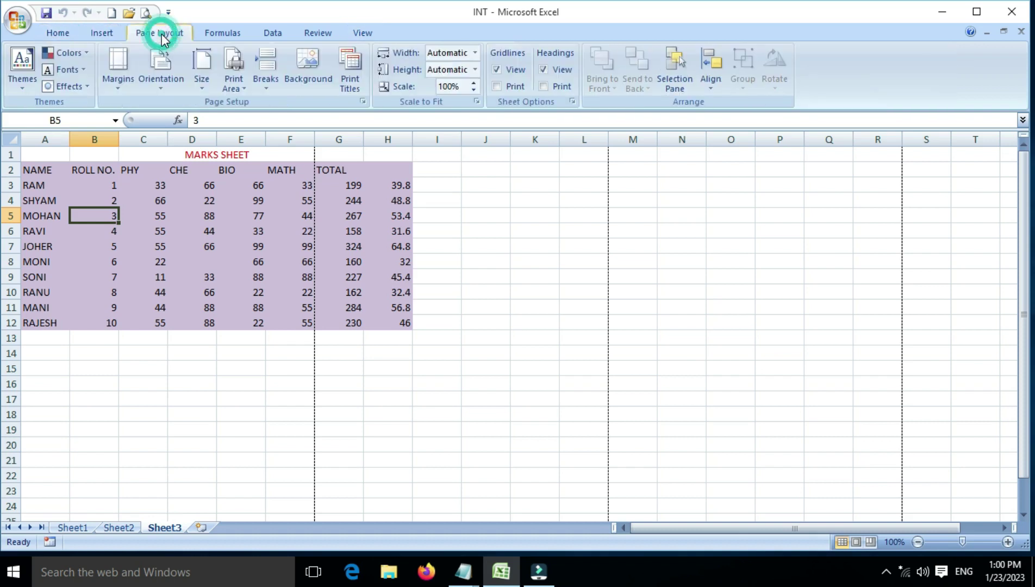
click(120, 90)
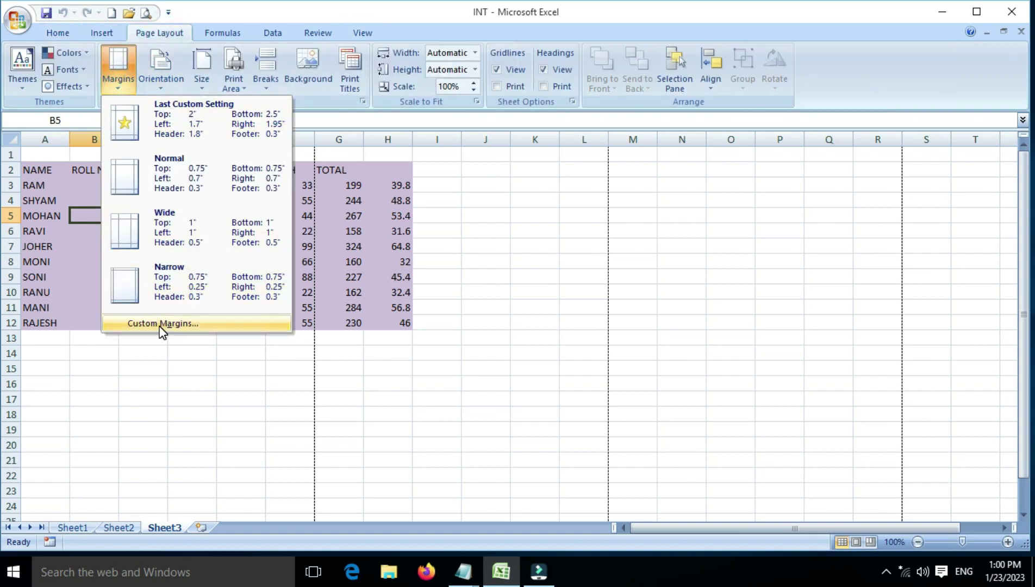
click(162, 324)
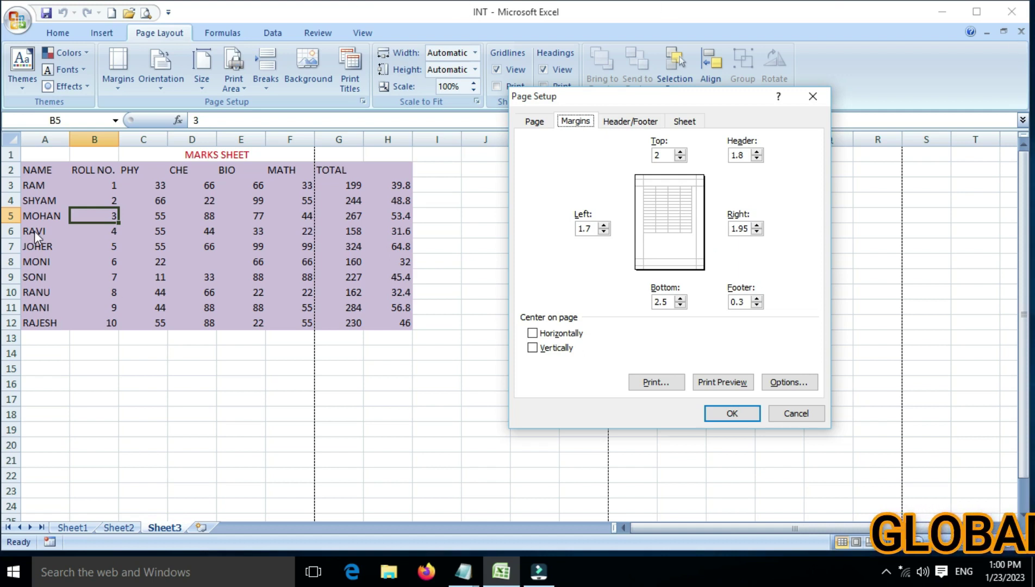
click(780, 418)
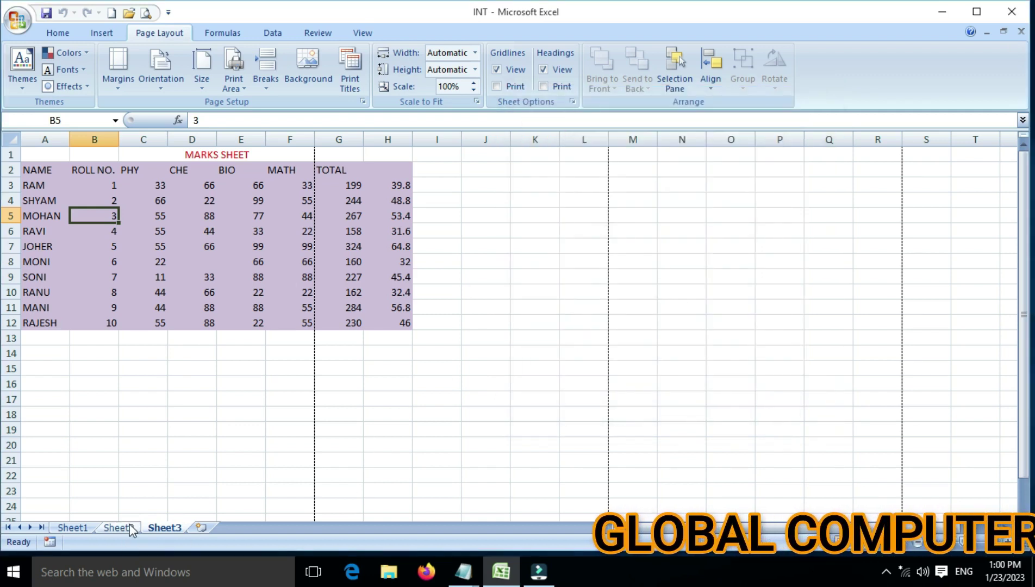
Step: On Sheet1, select cell A1 and run the recorded GLO macro from the View Macros list
click(115, 528)
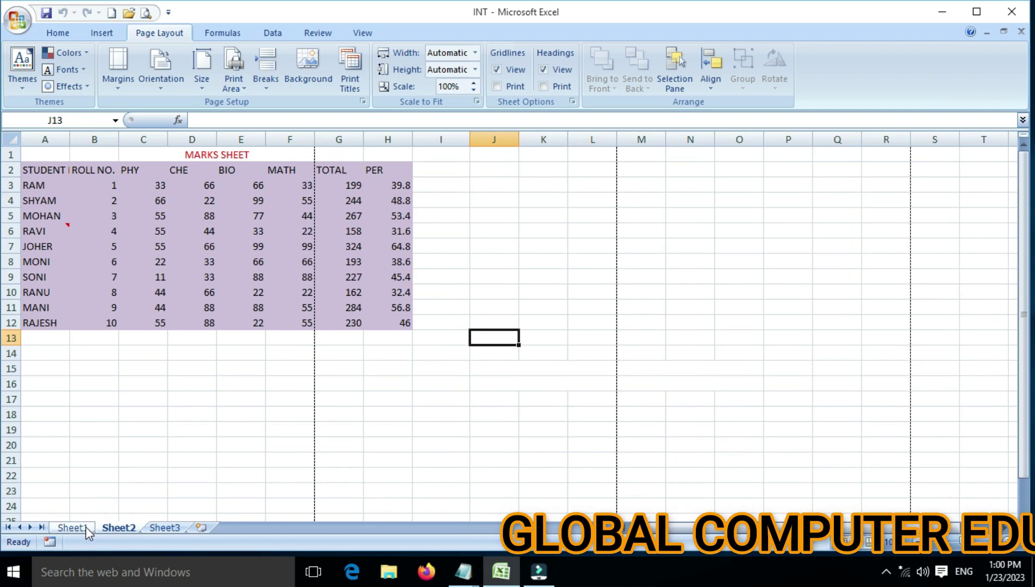
click(72, 527)
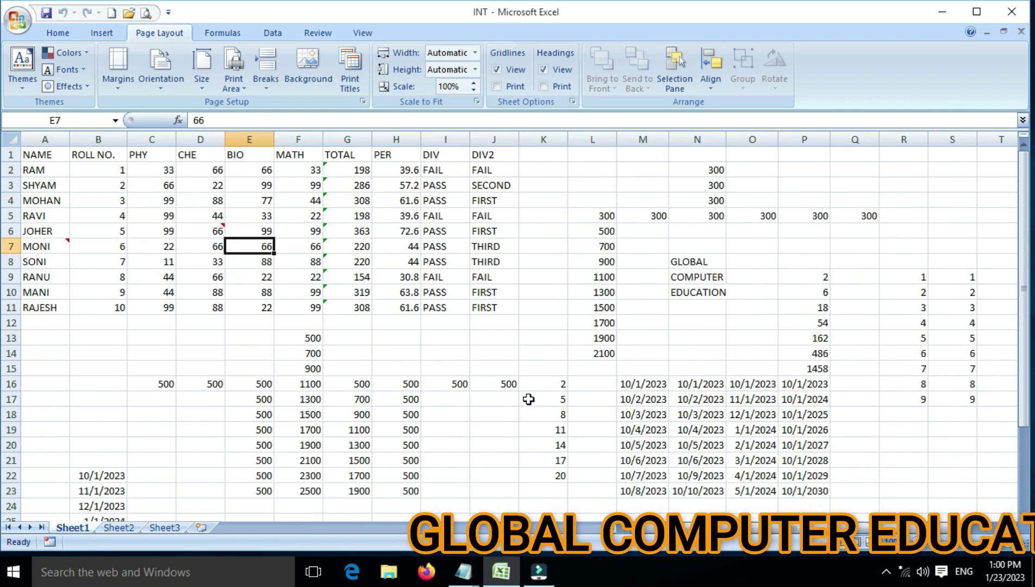
click(57, 159)
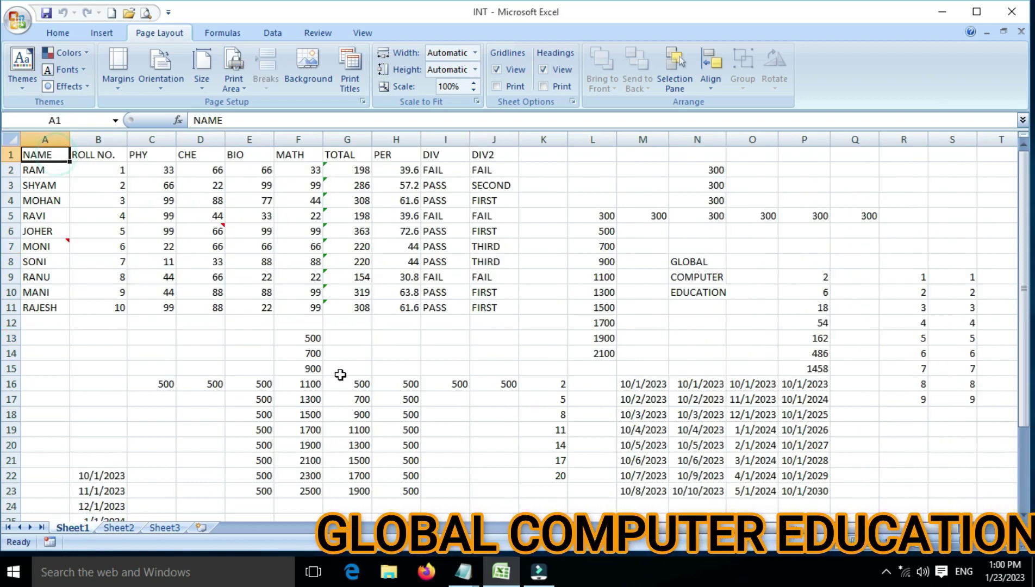
click(361, 33)
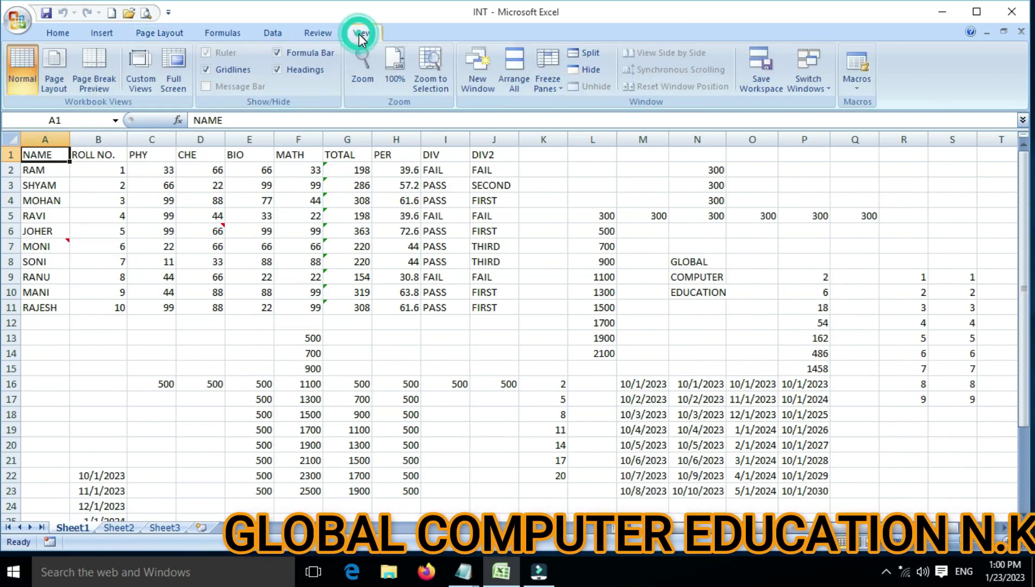
click(858, 79)
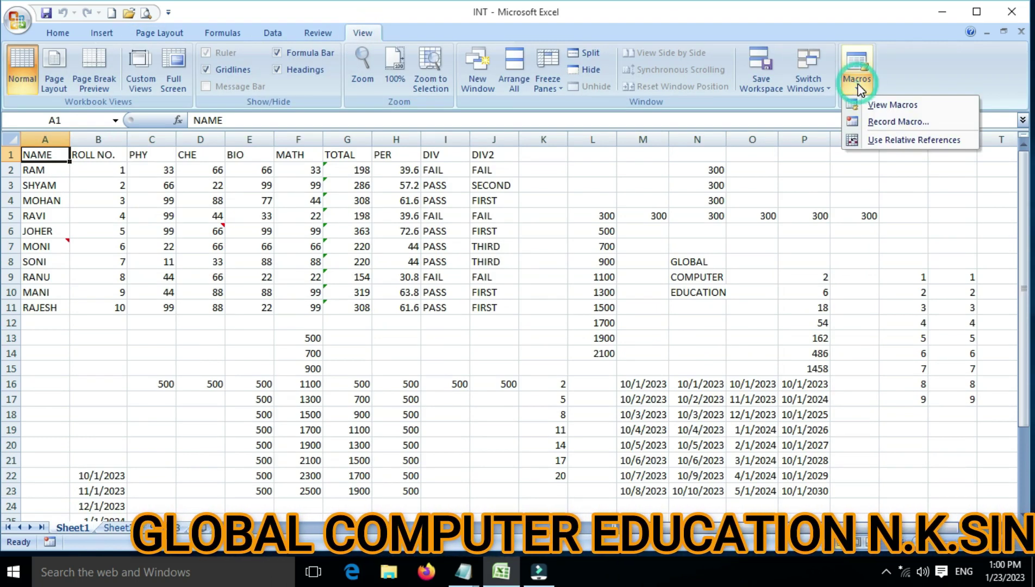
click(876, 105)
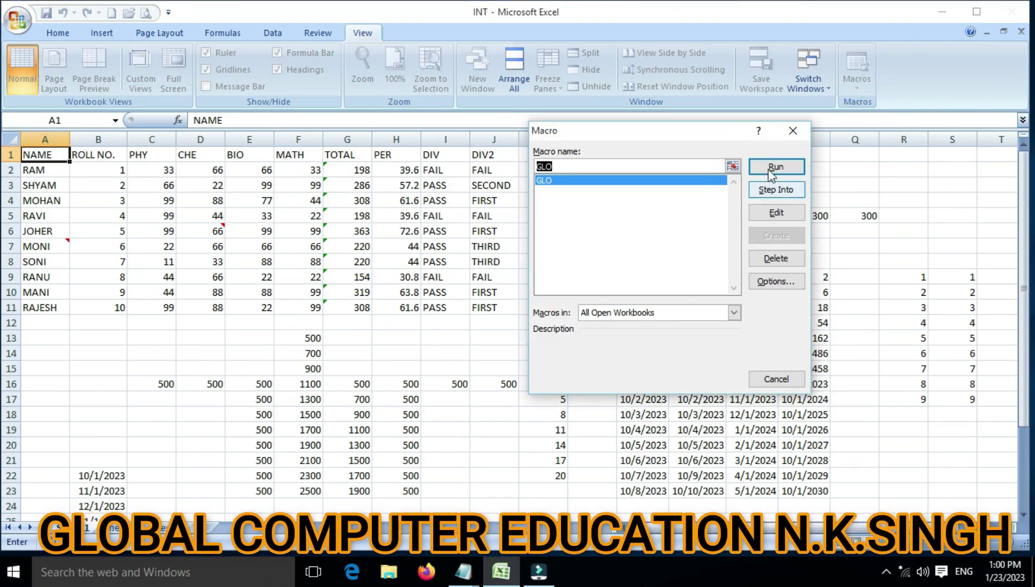
click(776, 166)
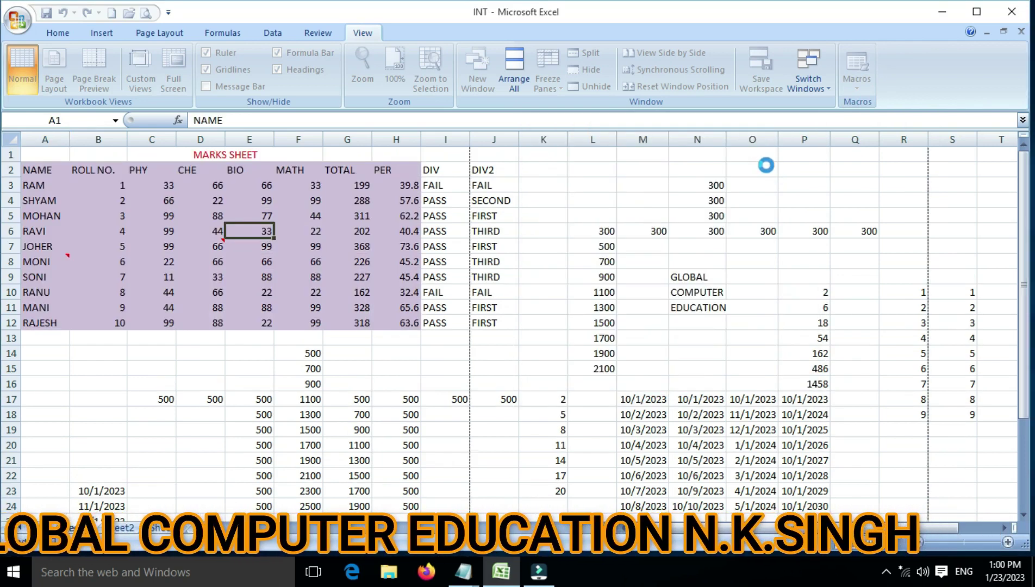